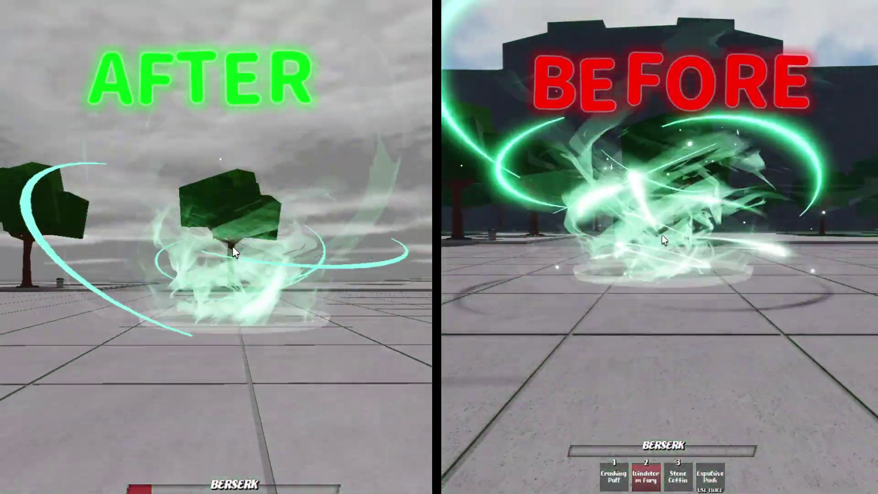
pyautogui.press('3')
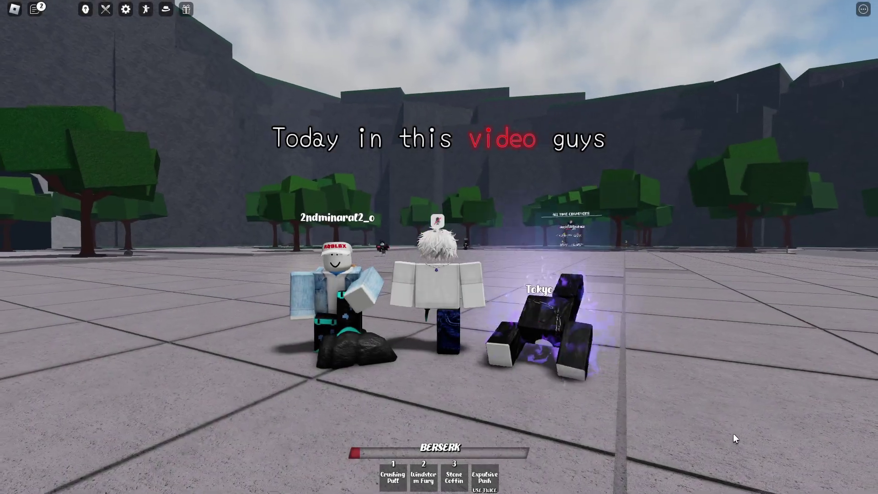
pyautogui.scroll(2, 733, 432)
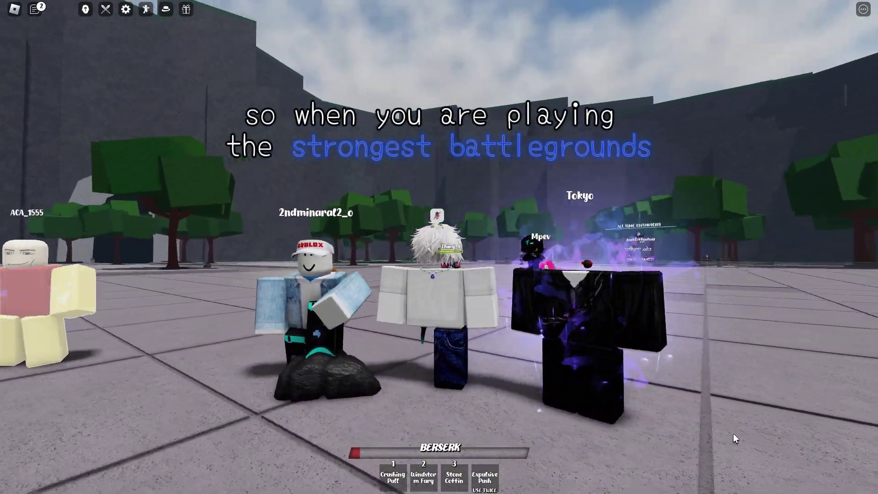
pyautogui.scroll(-2, 734, 433)
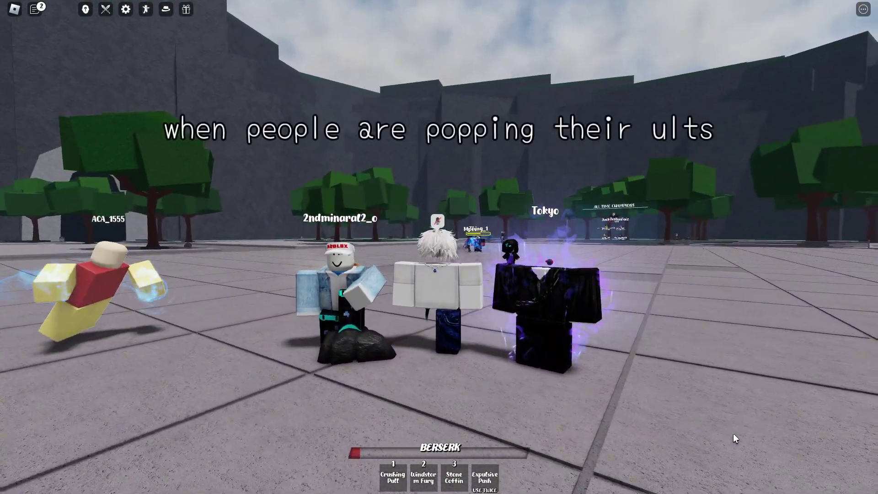
pyautogui.scroll(2, 733, 432)
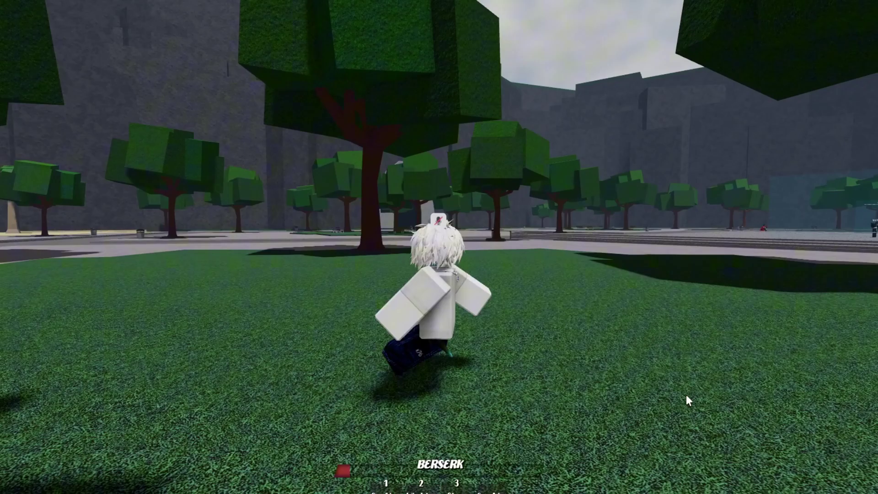
pyautogui.press('s')
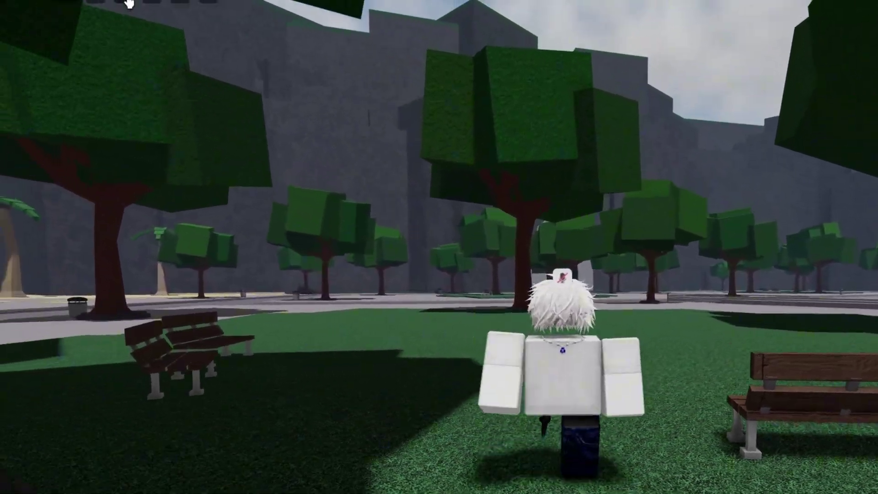
# - Enable Fast Mode in the game's settings and look through the remaining options
pyautogui.click(137, 2)
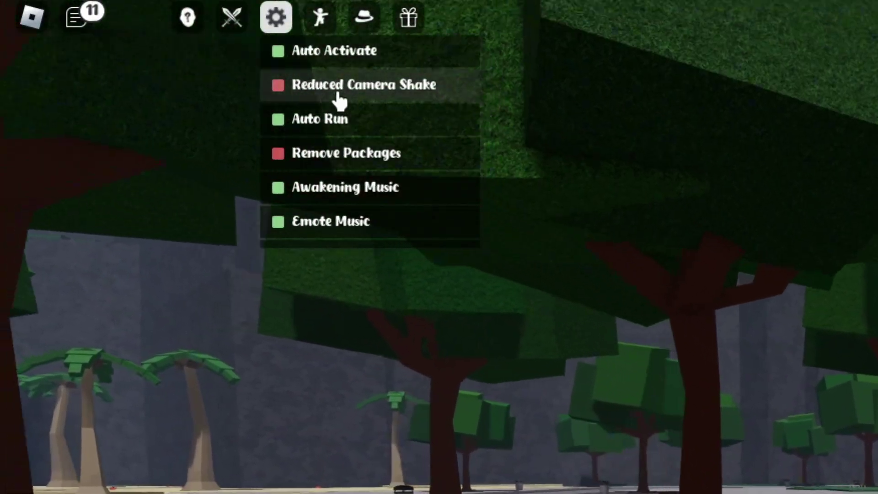
pyautogui.scroll(-3, 343, 164)
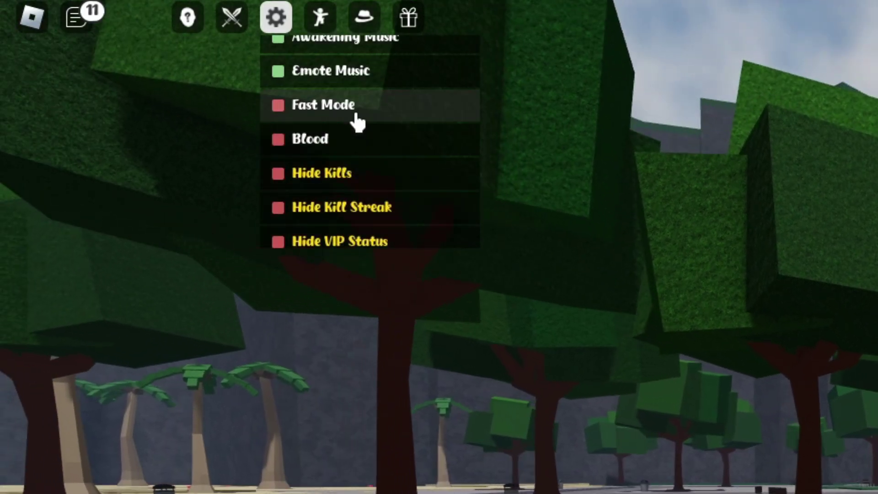
pyautogui.click(357, 120)
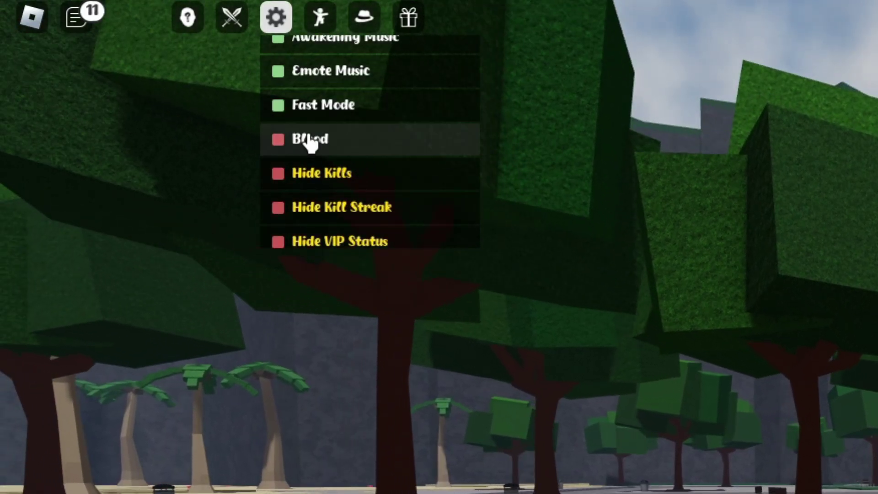
pyautogui.press('d')
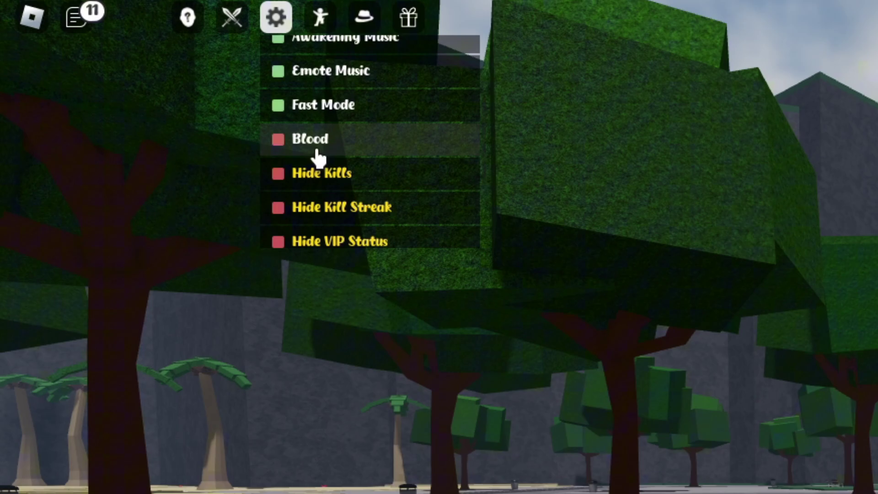
pyautogui.scroll(-3, 319, 158)
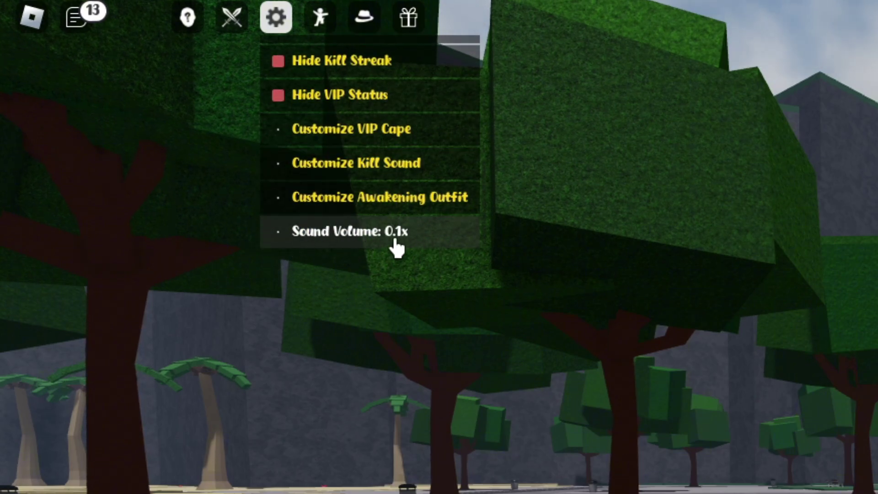
pyautogui.scroll(5, 393, 231)
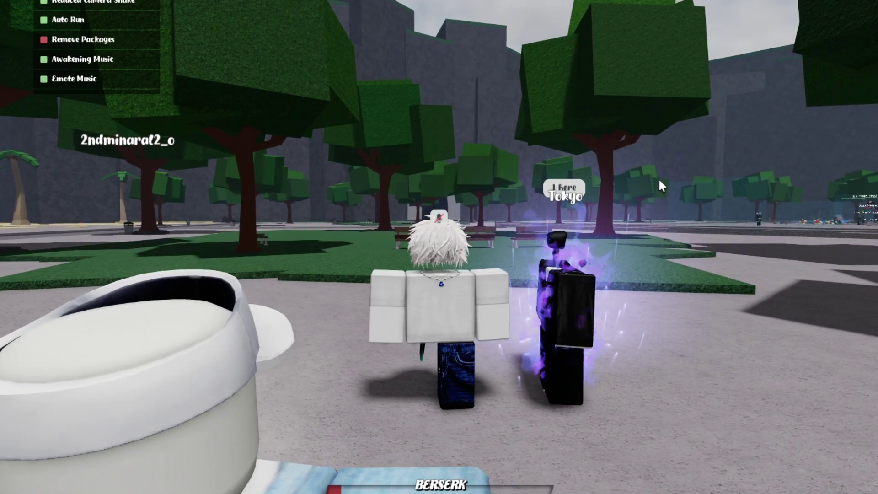
pyautogui.scroll(2, 661, 181)
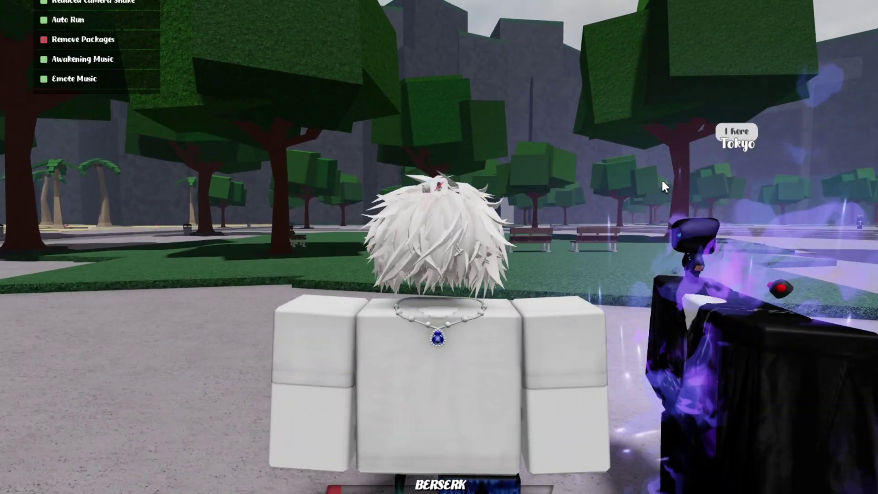
pyautogui.scroll(-2, 662, 181)
pyautogui.scroll(1, 662, 181)
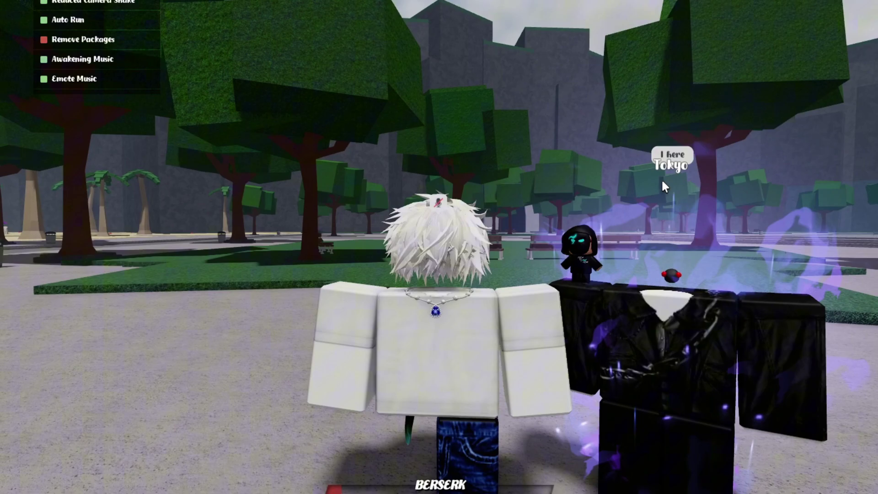
pyautogui.scroll(-1, 662, 182)
pyautogui.press('a')
pyautogui.press('w')
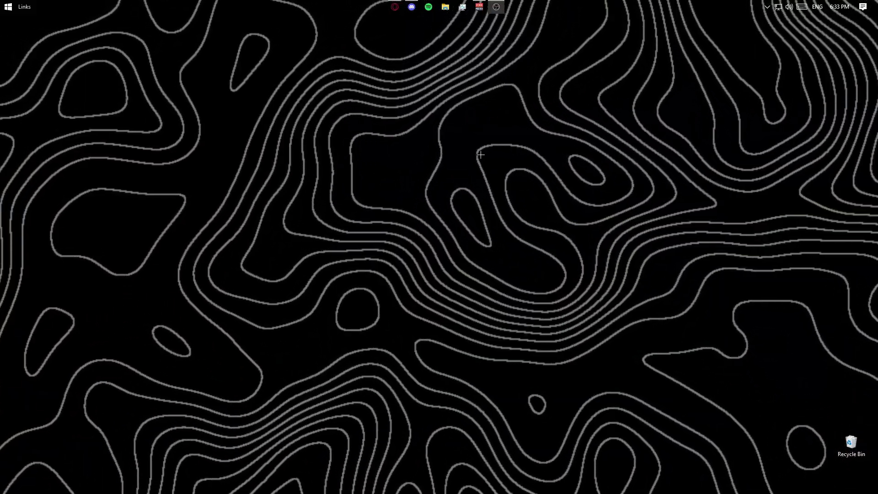
# - Switch to the Bloxstrap Menu and review the Mods settings down to the fullscreen optimizations option
pyautogui.press('super')
pyautogui.write('blue')
pyautogui.press('Return')
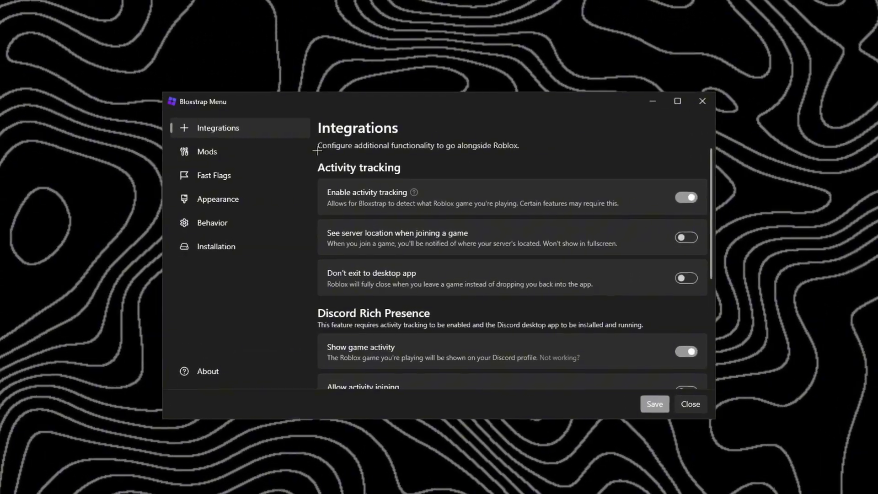
pyautogui.click(204, 151)
pyautogui.scroll(-5, 422, 327)
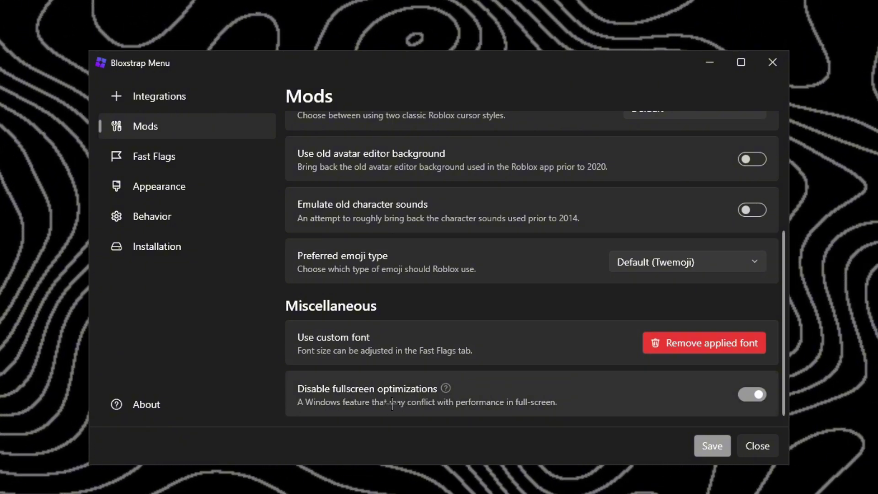
# - In the Fast Flags presets, set anti-aliasing quality to 1x and disable player shadows, post-processing effects and terrain textures
pyautogui.click(151, 158)
pyautogui.scroll(-3, 357, 307)
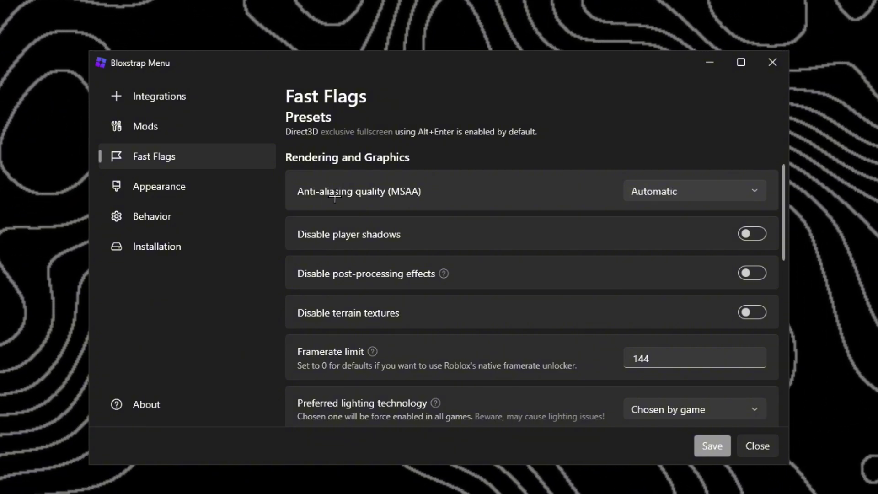
pyautogui.click(676, 191)
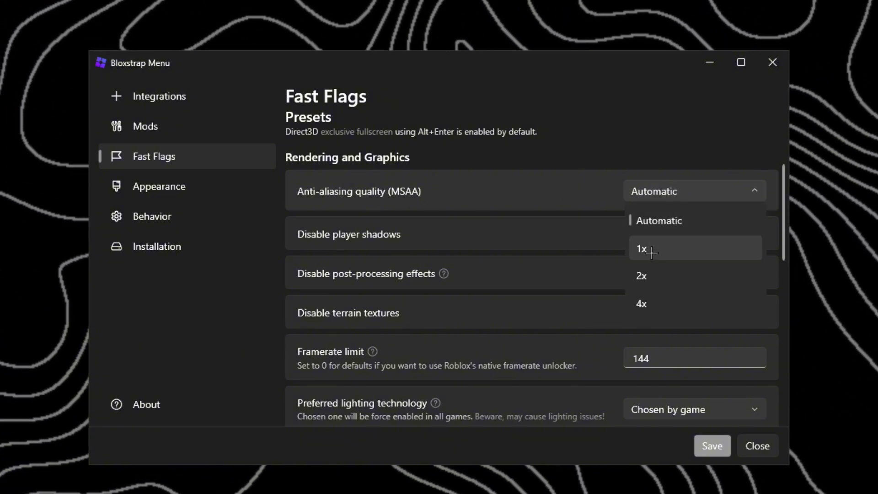
pyautogui.click(652, 252)
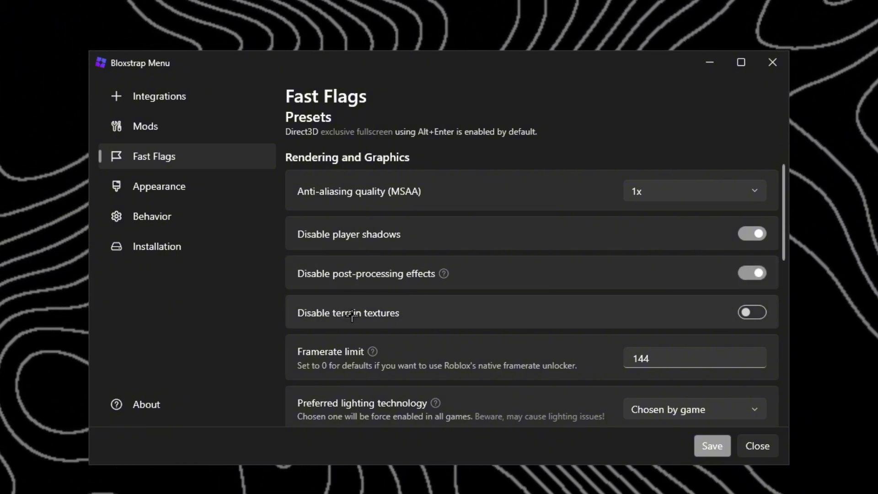
pyautogui.click(442, 311)
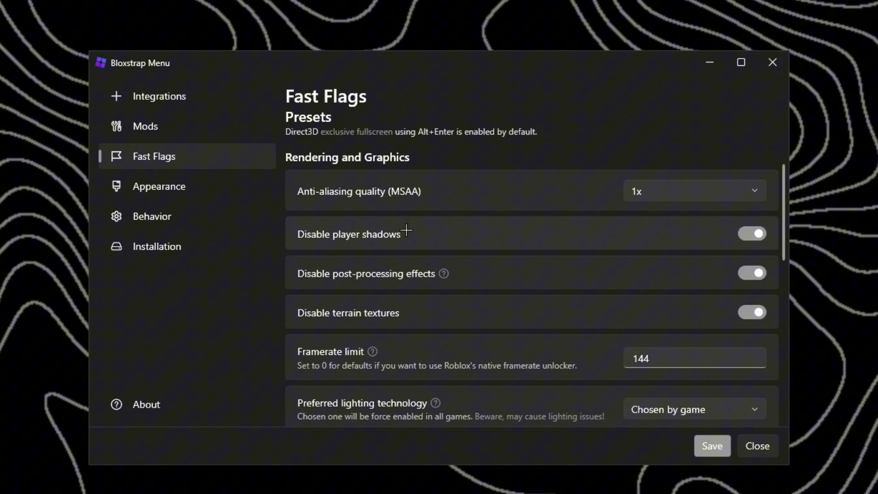
# - Leave the rendering mode on Automatic and set the texture quality to Level 0 (Lowest)
pyautogui.scroll(-5, 406, 230)
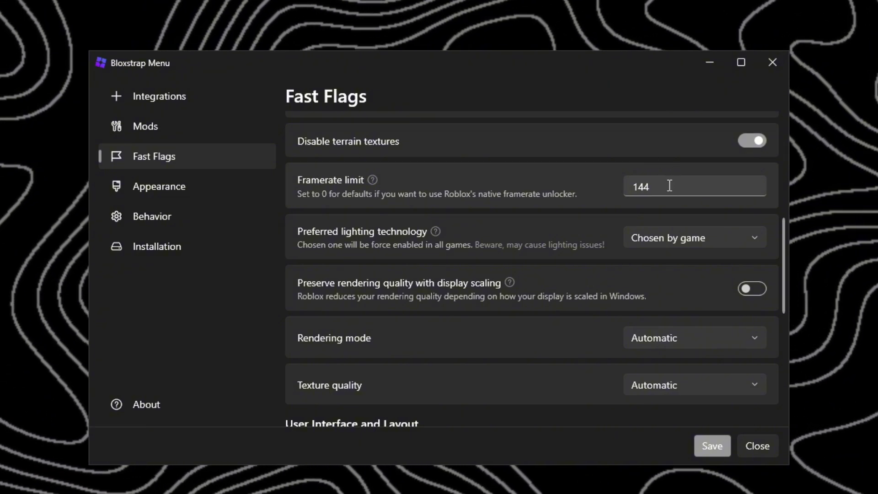
pyautogui.scroll(-3, 505, 247)
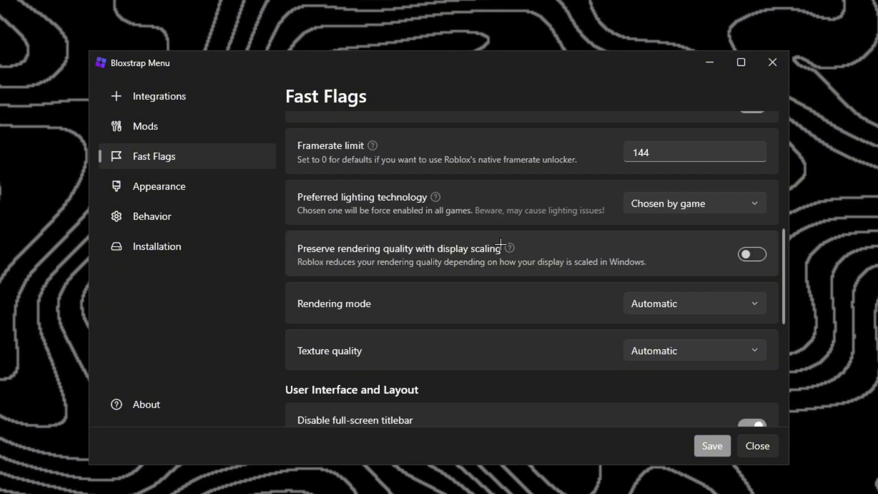
pyautogui.click(673, 234)
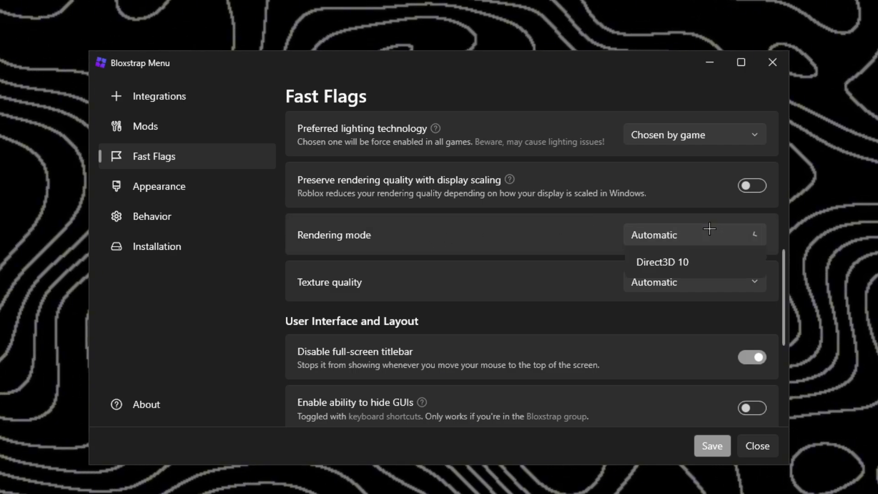
pyautogui.click(663, 242)
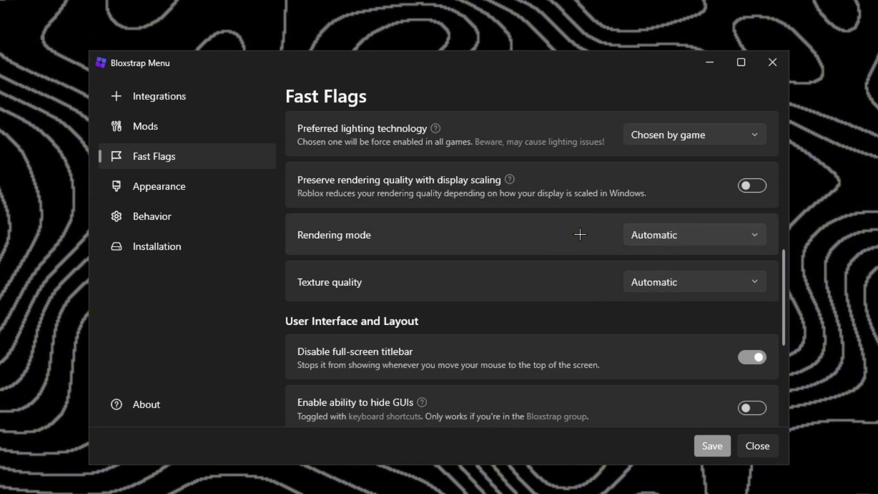
pyautogui.click(650, 273)
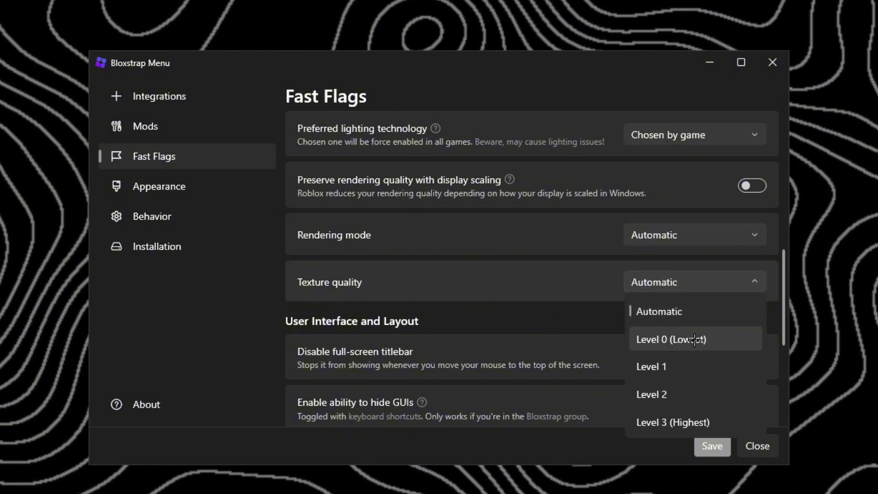
pyautogui.click(687, 339)
# - Open the Fast Flag Editor and start adding new flags through JSON import
pyautogui.scroll(-2, 501, 287)
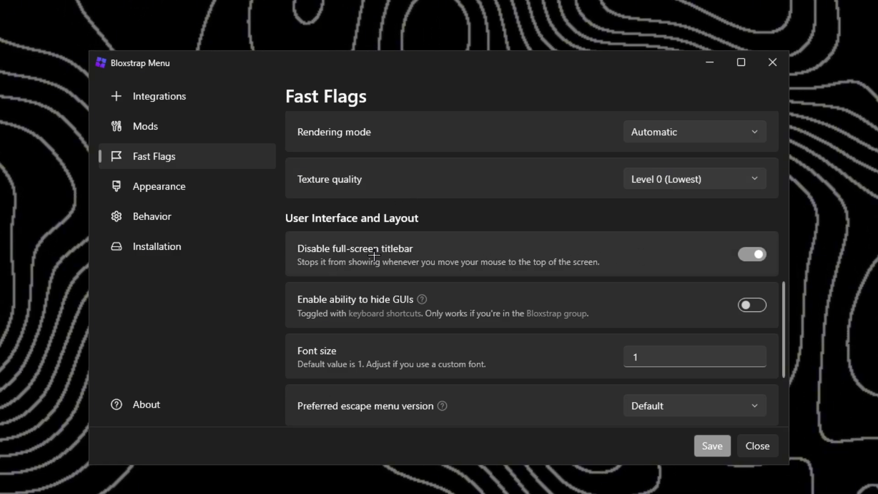
pyautogui.scroll(-1, 696, 257)
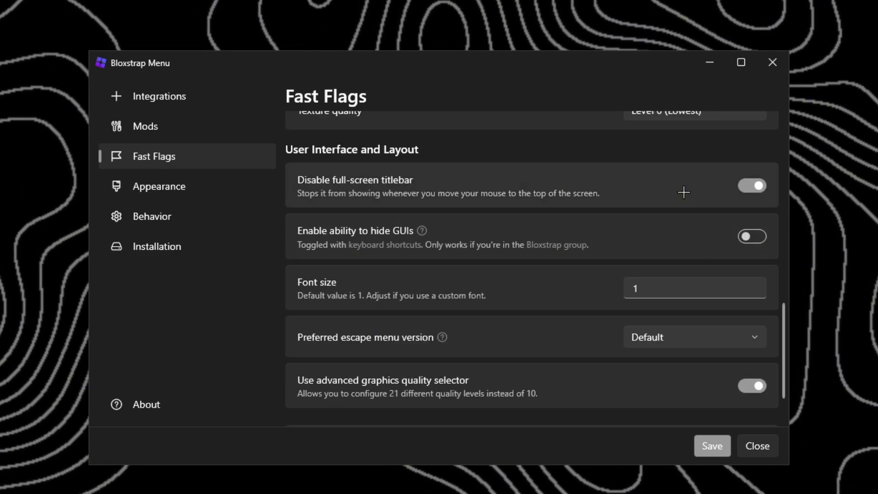
pyautogui.scroll(-1, 683, 187)
pyautogui.scroll(2, 537, 287)
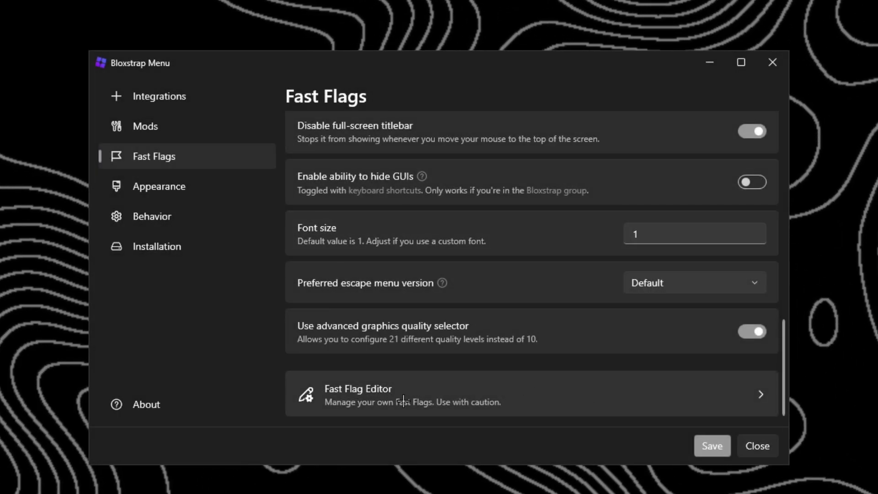
pyautogui.click(407, 395)
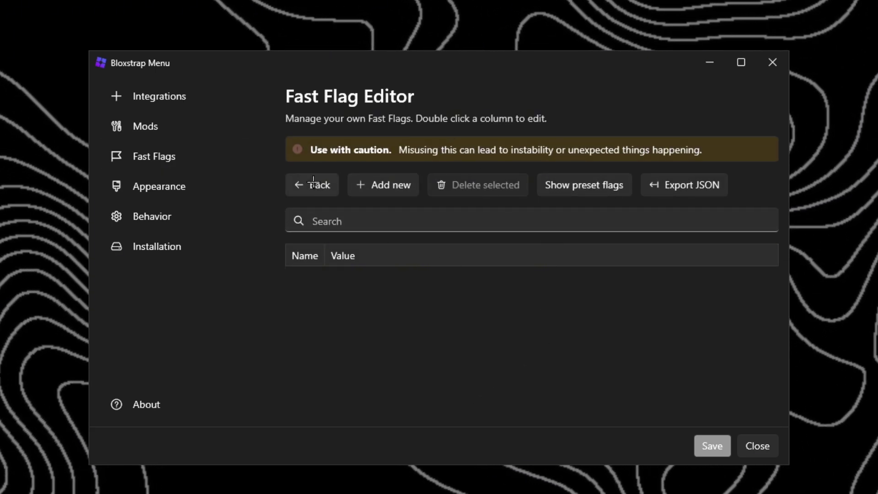
pyautogui.click(359, 183)
pyautogui.click(478, 189)
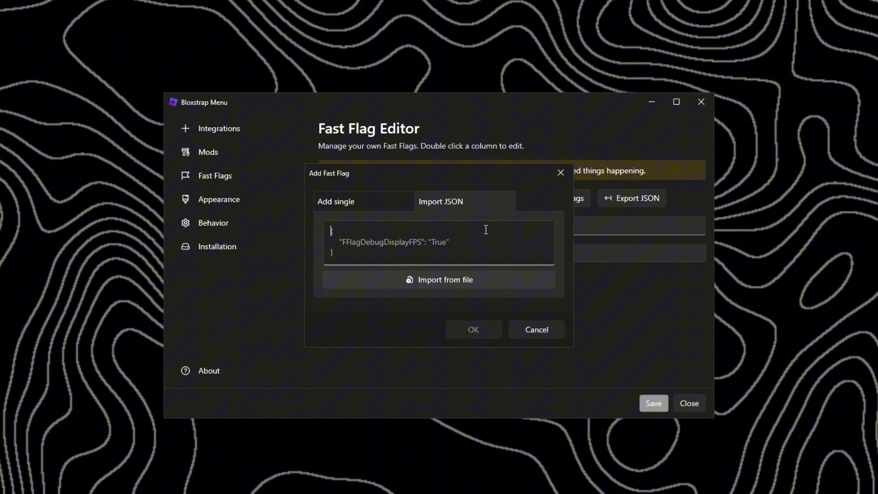
# - Switch to the browser, copy the whole "higher fps" JSON block from the Bloxstrap tweaks text file, and paste it into Bloxstrap's JSON import
pyautogui.click(395, 7)
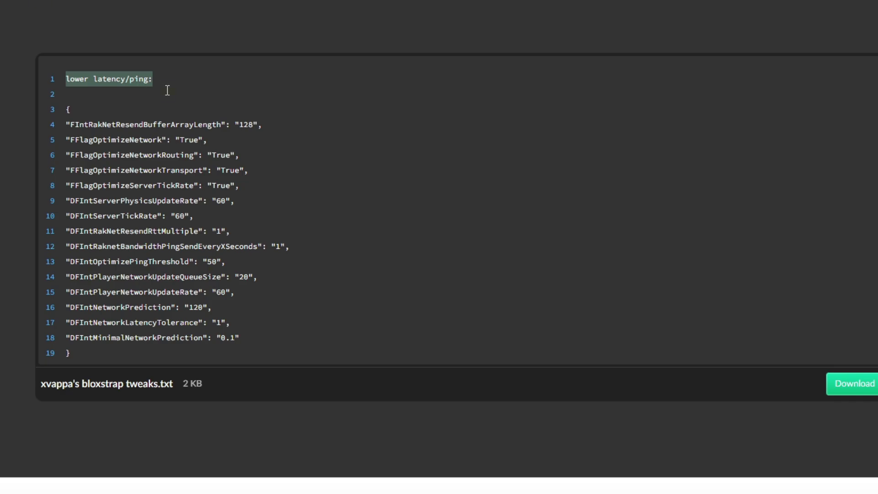
pyautogui.scroll(-2, 118, 251)
pyautogui.scroll(2, 95, 191)
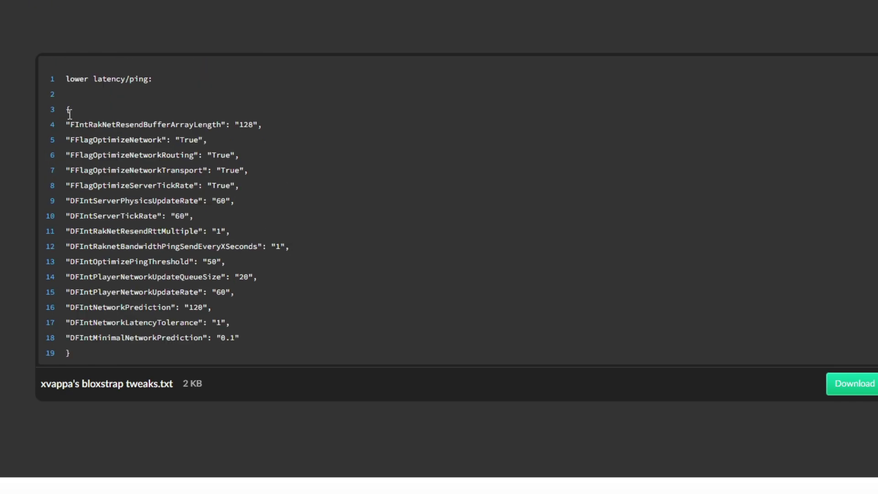
pyautogui.scroll(-5, 109, 341)
pyautogui.scroll(-2, 81, 167)
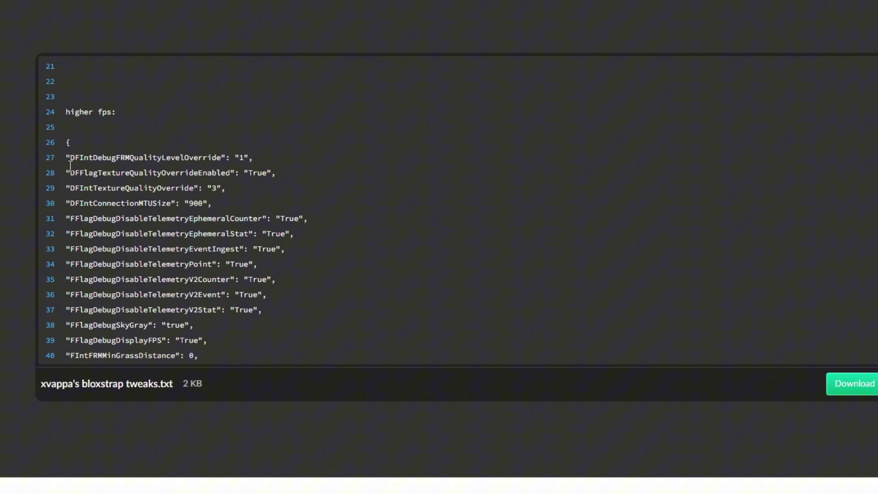
pyautogui.moveTo(67, 143); pyautogui.dragTo(64, 338)
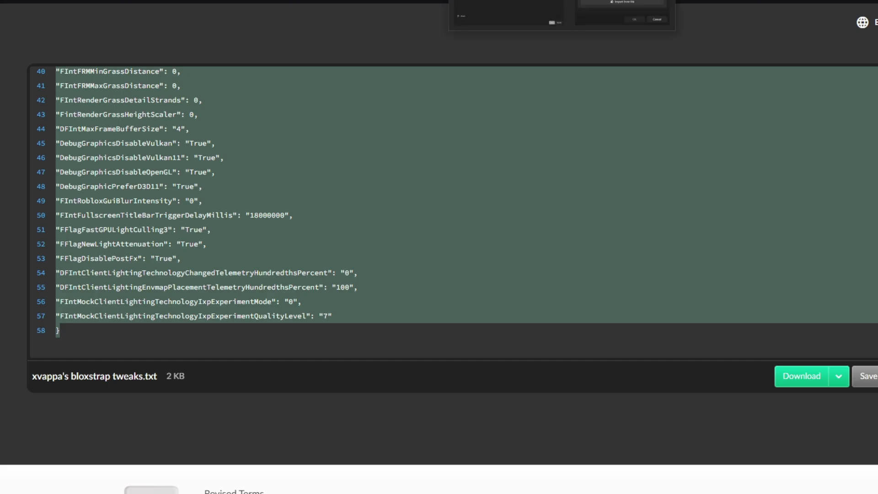
pyautogui.click(577, 7)
pyautogui.hotkey('ctrl', 'v')
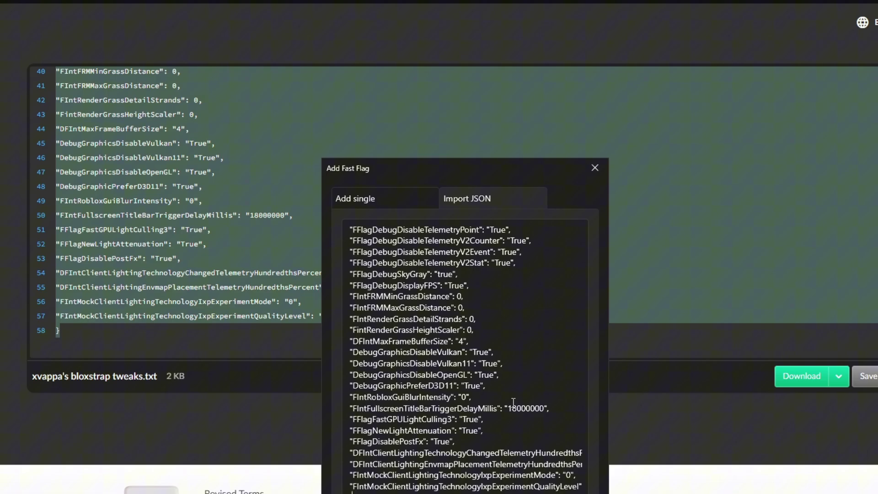
# - Import the pasted JSON block into the Fast Flag Editor and dismiss every invalid-entry message
pyautogui.moveTo(504, 171); pyautogui.dragTo(506, 42)
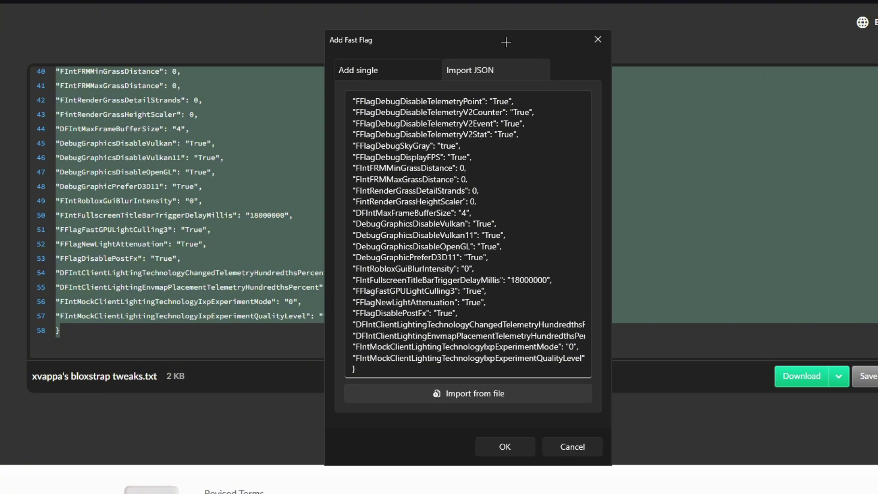
pyautogui.click(507, 455)
pyautogui.click(496, 304)
pyautogui.click(495, 306)
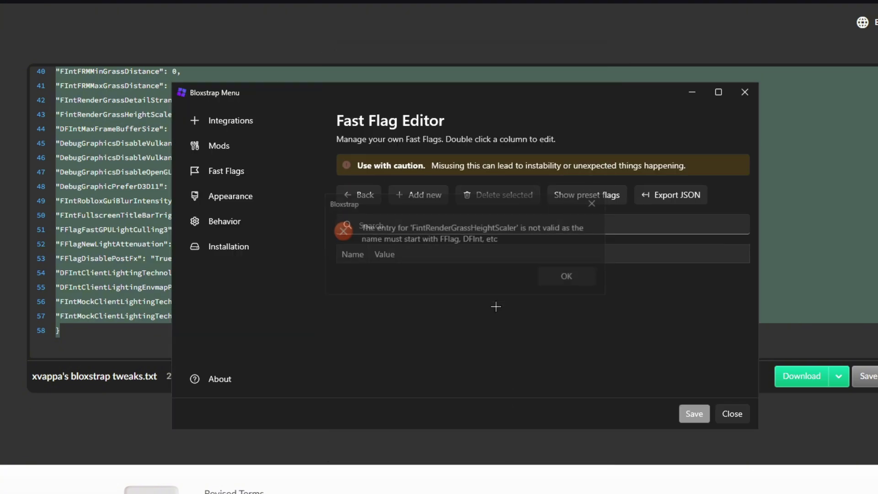
pyautogui.click(583, 271)
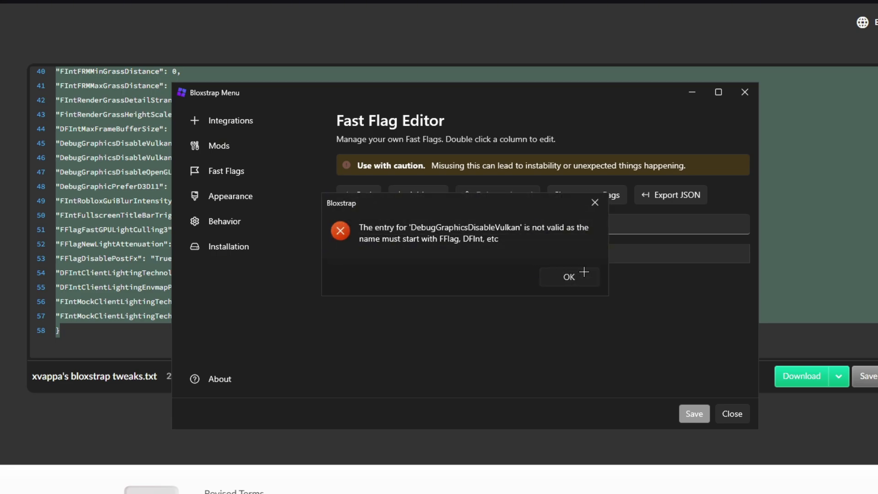
pyautogui.click(583, 271)
pyautogui.click(584, 272)
pyautogui.click(584, 272)
pyautogui.click(582, 271)
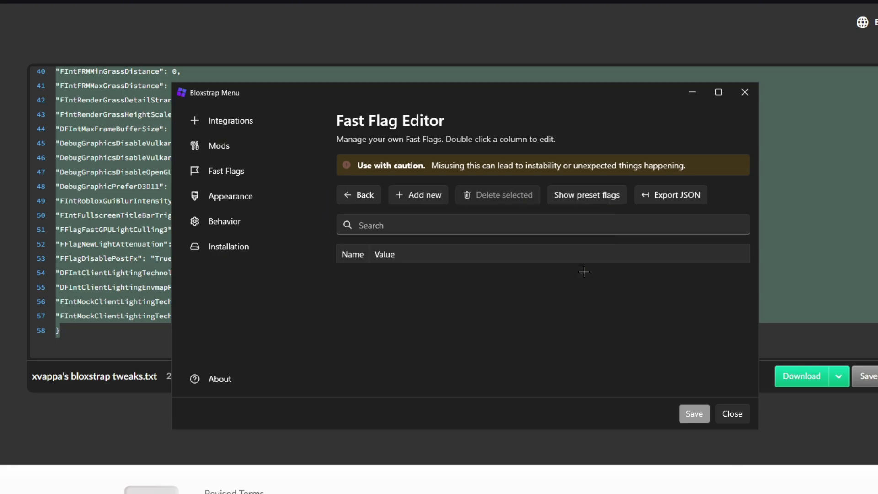
# - Review the imported flags from start to end of the list and save the Bloxstrap settings
pyautogui.scroll(-5, 503, 307)
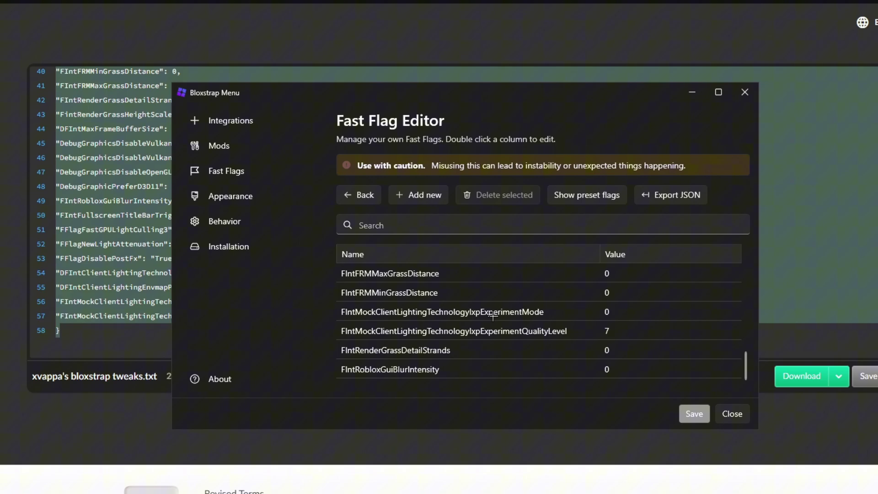
pyautogui.scroll(5, 490, 318)
pyautogui.scroll(-2, 482, 322)
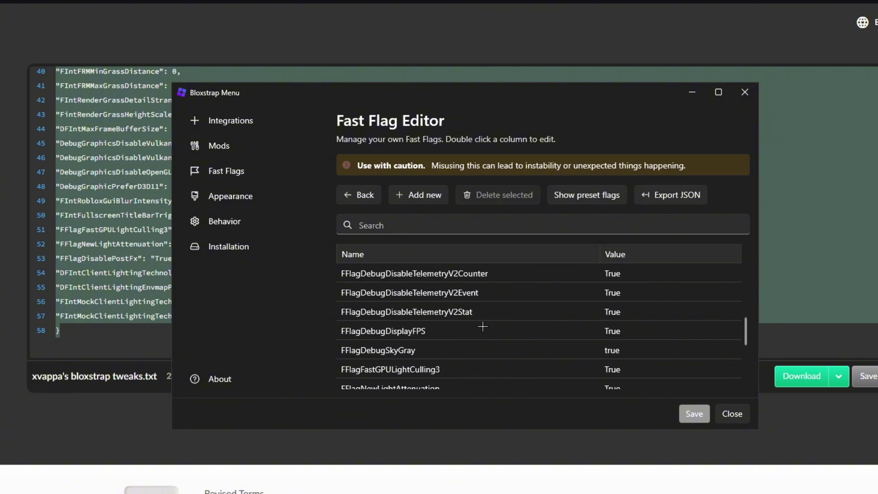
pyautogui.scroll(2, 483, 326)
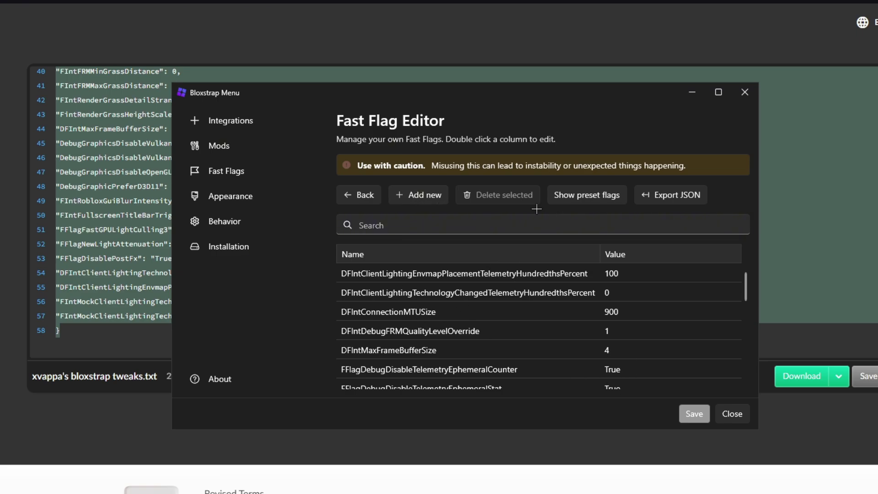
pyautogui.scroll(-5, 388, 352)
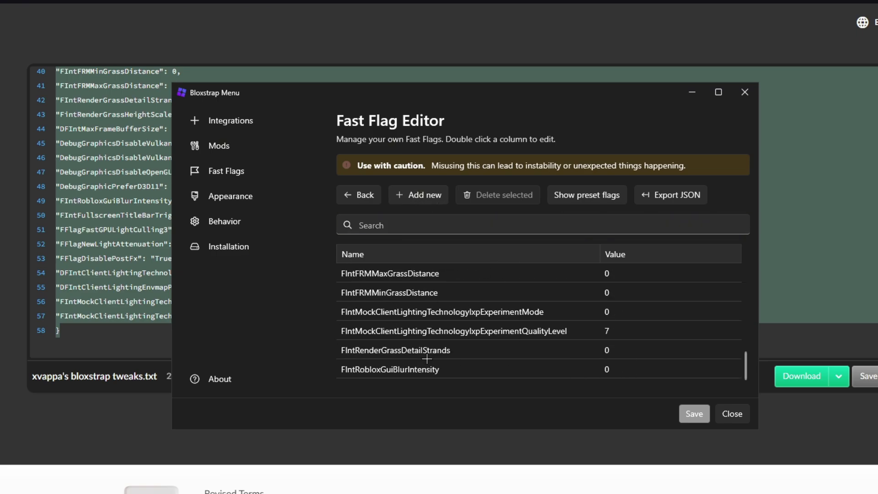
pyautogui.click(694, 414)
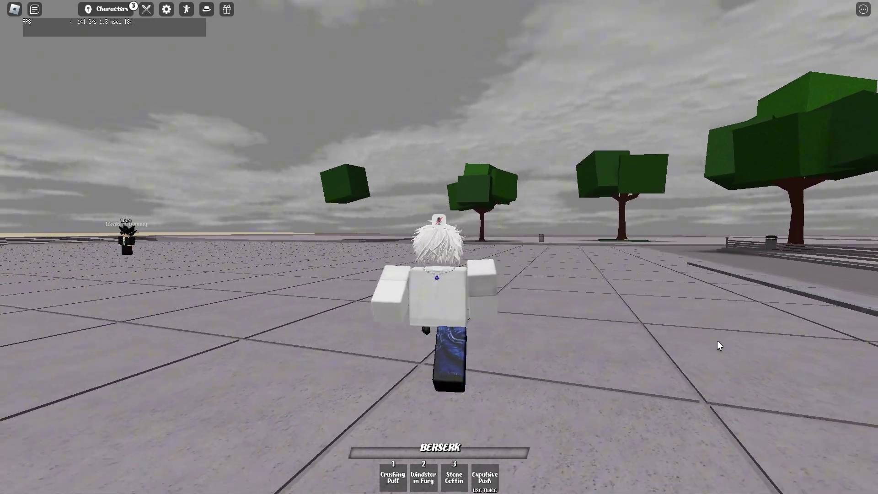
# - Switch to The Strongest Battlegrounds and run around the map to examine the frame rate and scenery with the imported flags
pyautogui.press('w')
pyautogui.scroll(1, 718, 342)
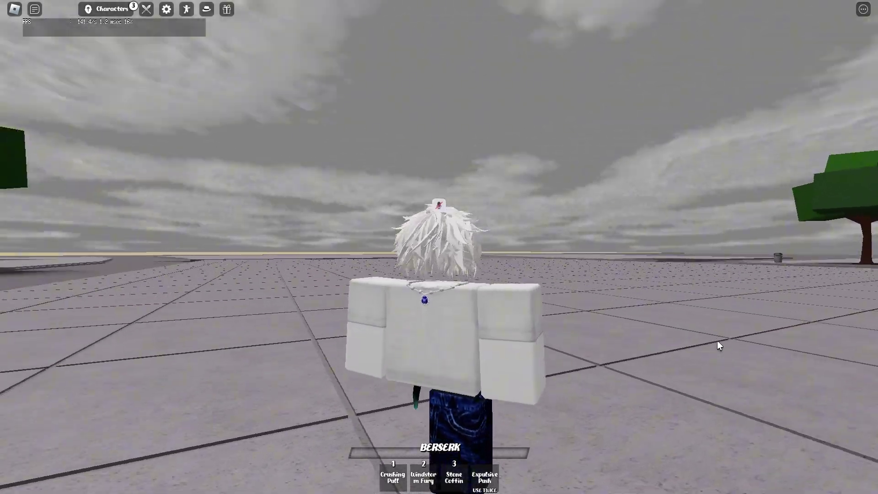
pyautogui.scroll(-1, 717, 340)
pyautogui.press('q')
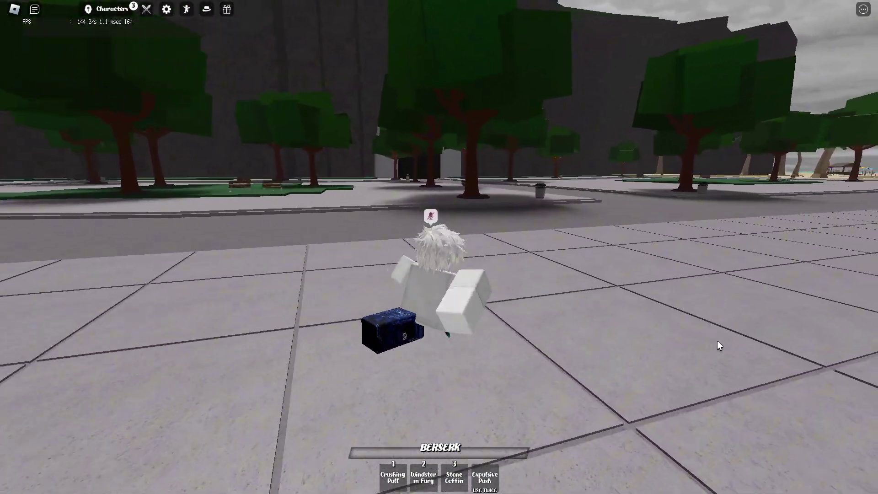
pyautogui.rightClick(717, 340)
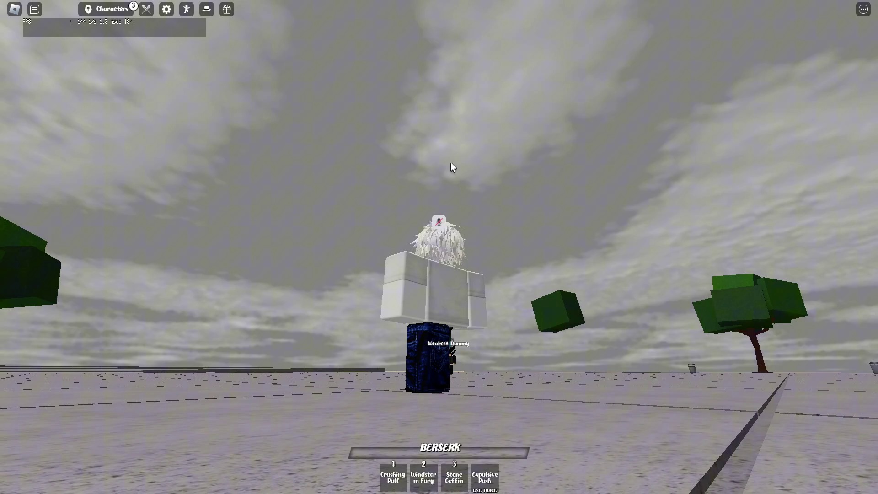
pyautogui.rightClick(461, 200)
pyautogui.press('w')
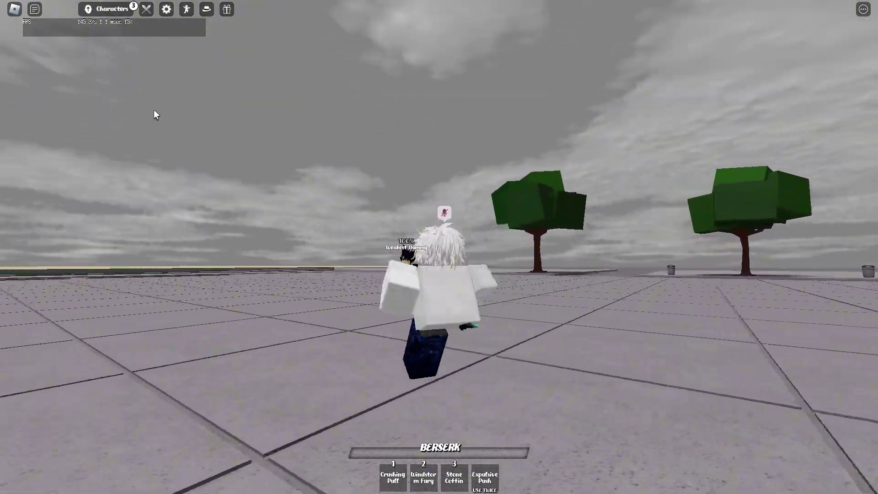
pyautogui.rightClick(242, 180)
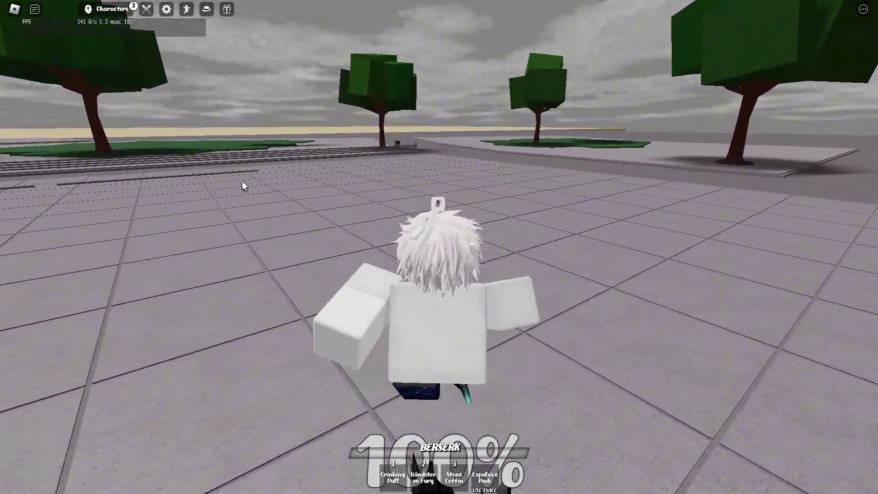
pyautogui.press('w')
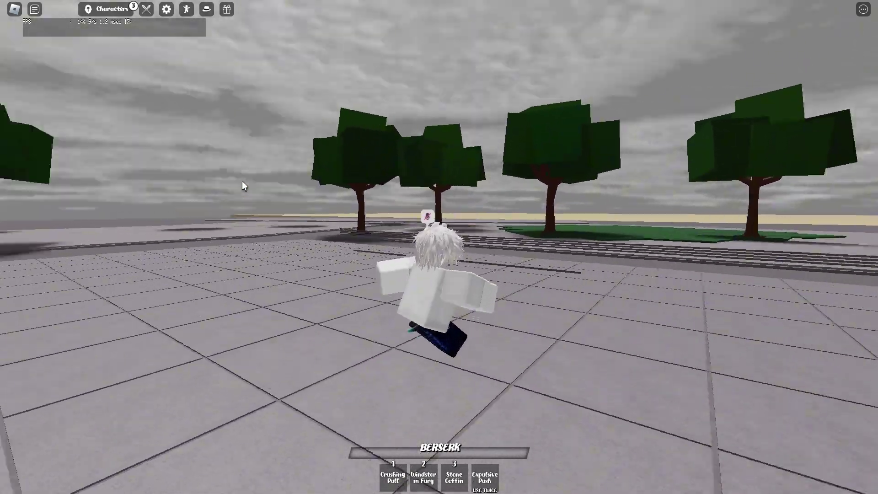
pyautogui.press('w')
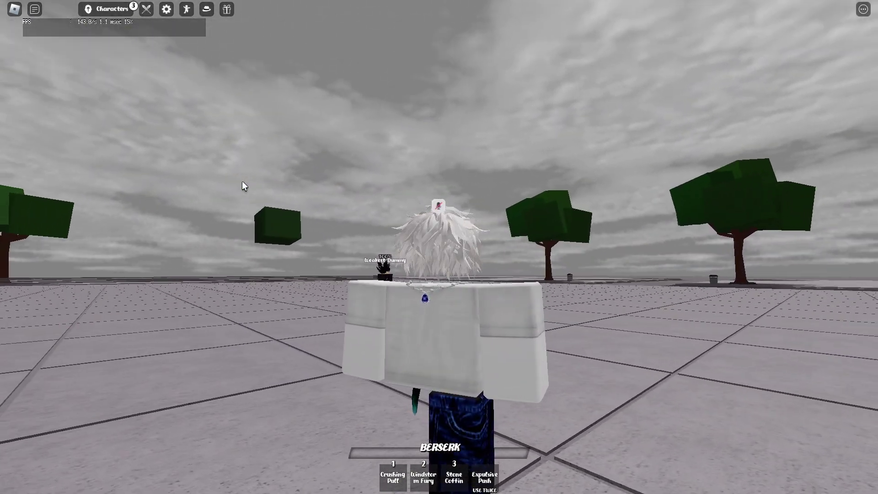
pyautogui.scroll(-2, 242, 180)
pyautogui.scroll(2, 760, 298)
pyautogui.rightClick(759, 298)
pyautogui.press('w')
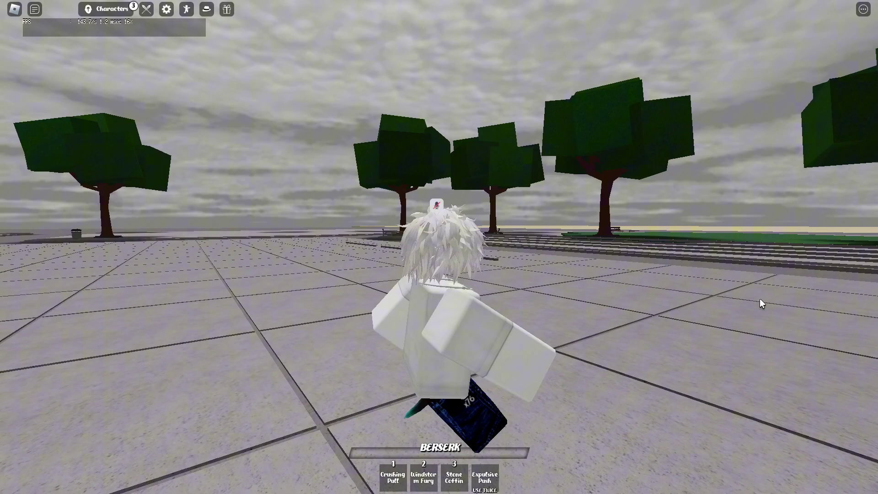
pyautogui.press('w')
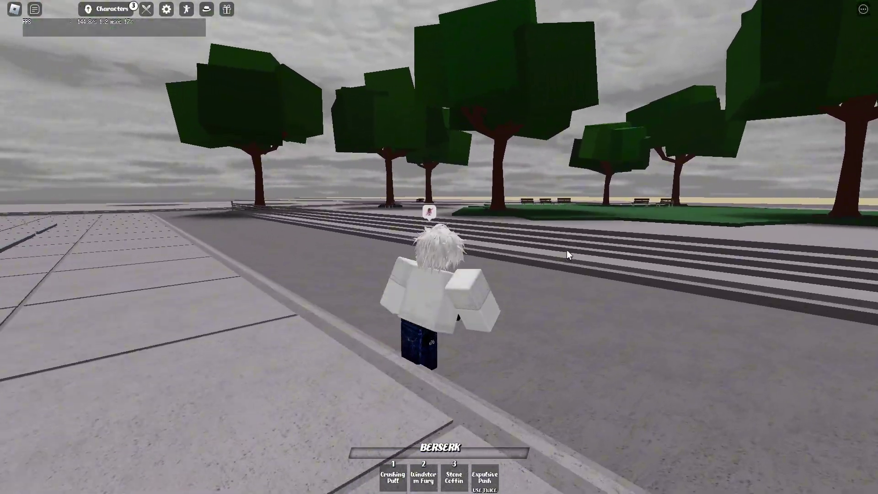
pyautogui.press('w')
pyautogui.scroll(2, 566, 250)
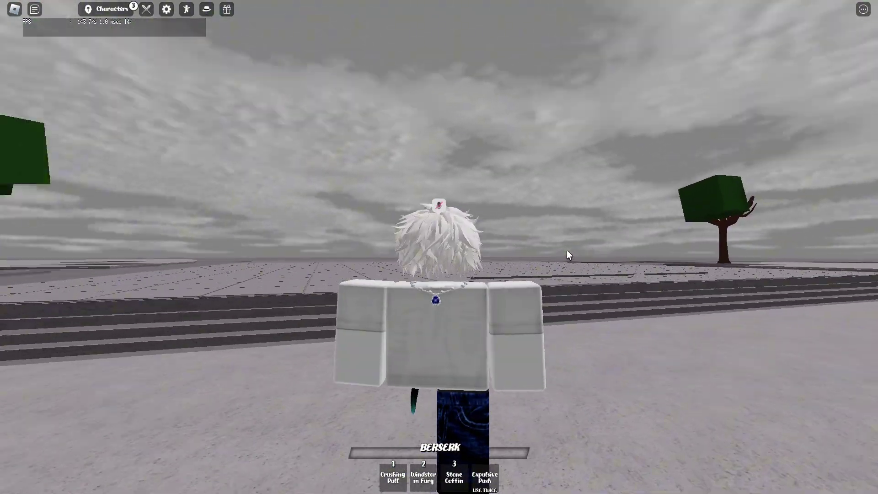
pyautogui.press('w')
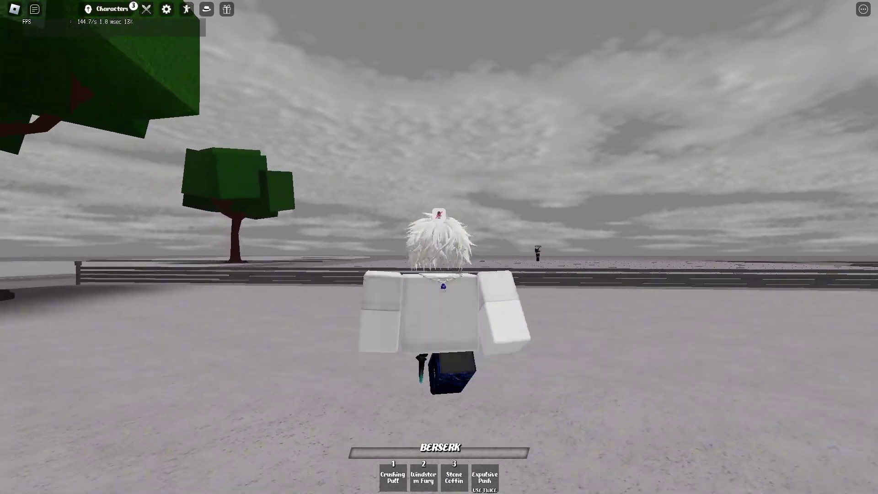
pyautogui.press('w')
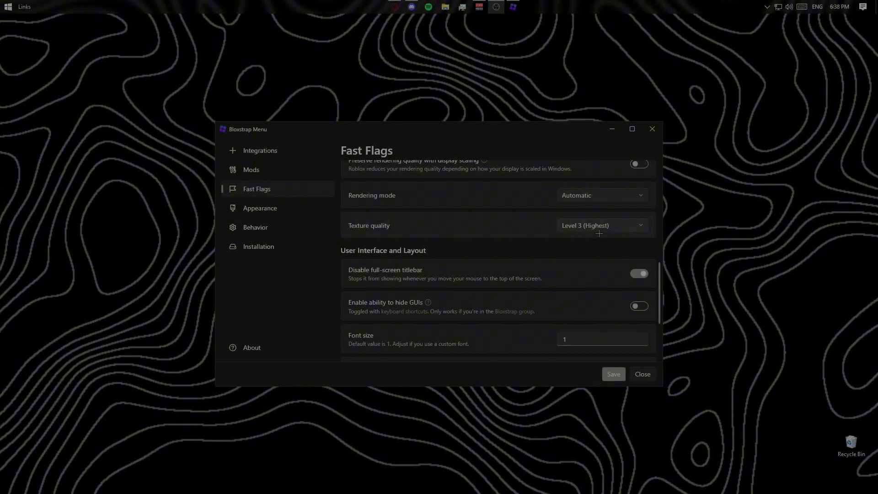
# - Switch to Bloxstrap's Fast Flags settings, set the texture quality to Level 0 (Lowest), and save
pyautogui.click(599, 229)
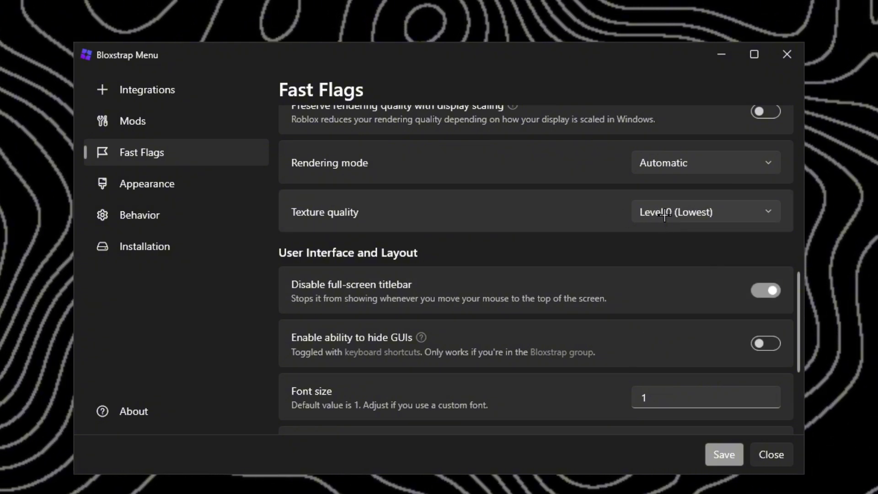
pyautogui.click(724, 451)
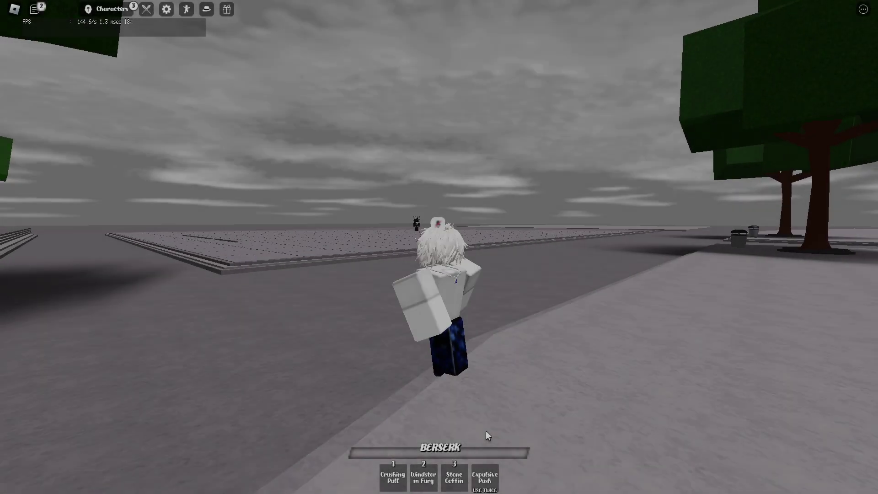
# - Return to the game and examine the character's clothing and surroundings up close at the lowest texture quality
pyautogui.press('w')
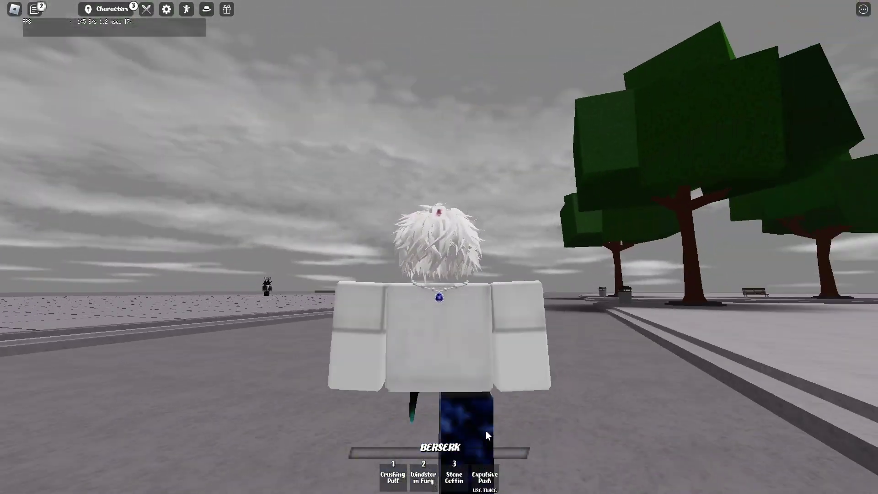
pyautogui.moveTo(486, 430); pyautogui.dragTo(486, 430)
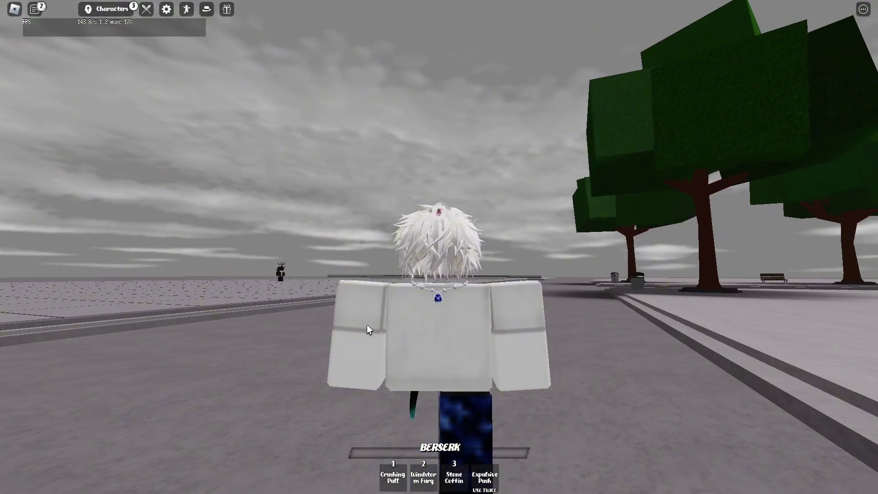
pyautogui.moveTo(451, 345); pyautogui.dragTo(452, 344)
pyautogui.press('w')
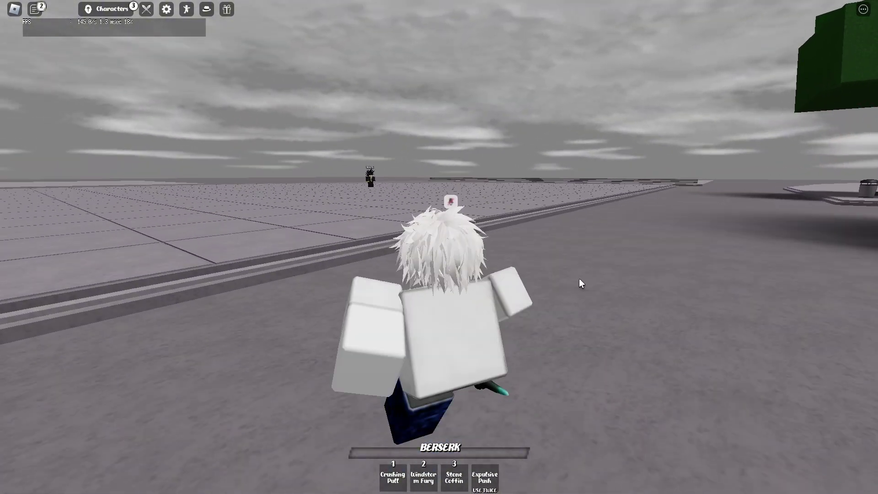
pyautogui.moveTo(589, 298); pyautogui.dragTo(589, 298)
pyautogui.moveTo(542, 414); pyautogui.dragTo(542, 413)
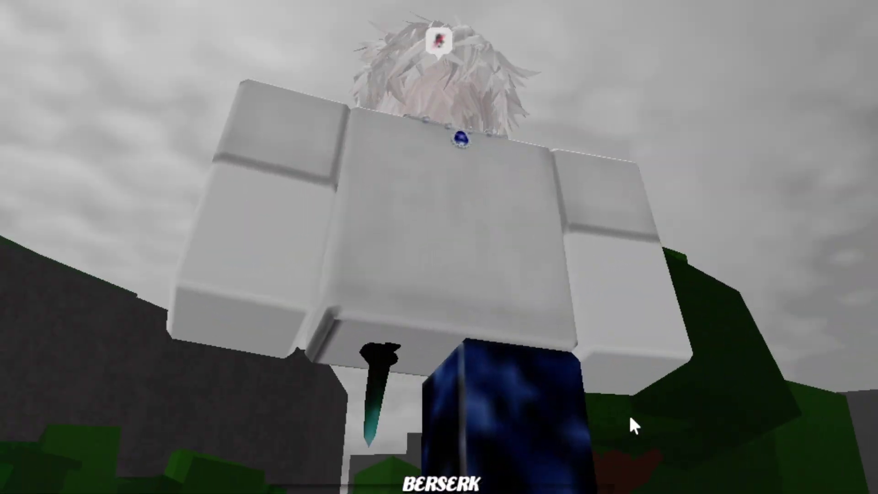
pyautogui.moveTo(555, 306); pyautogui.dragTo(555, 305)
pyautogui.scroll(1, 555, 305)
pyautogui.moveTo(564, 262); pyautogui.dragTo(564, 261)
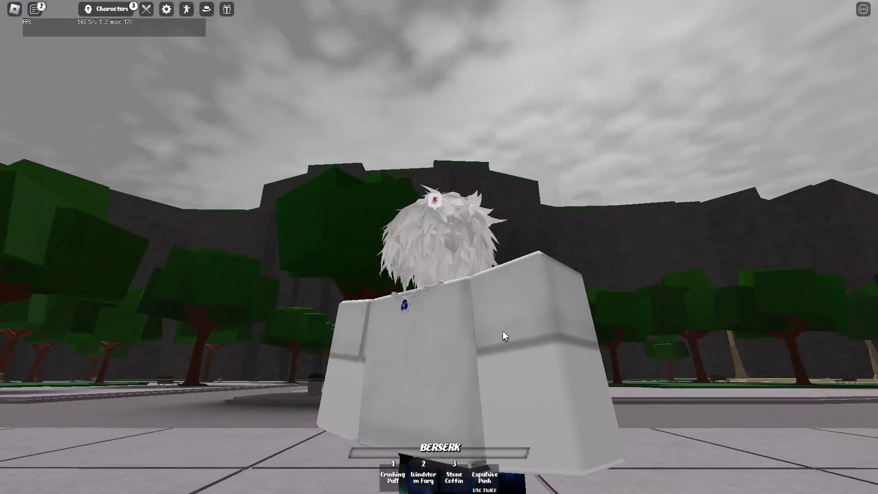
# - Run up to the Weakest Dummy and examine the FPS counter and the dummy's textures in first-person view
pyautogui.scroll(-5, 503, 331)
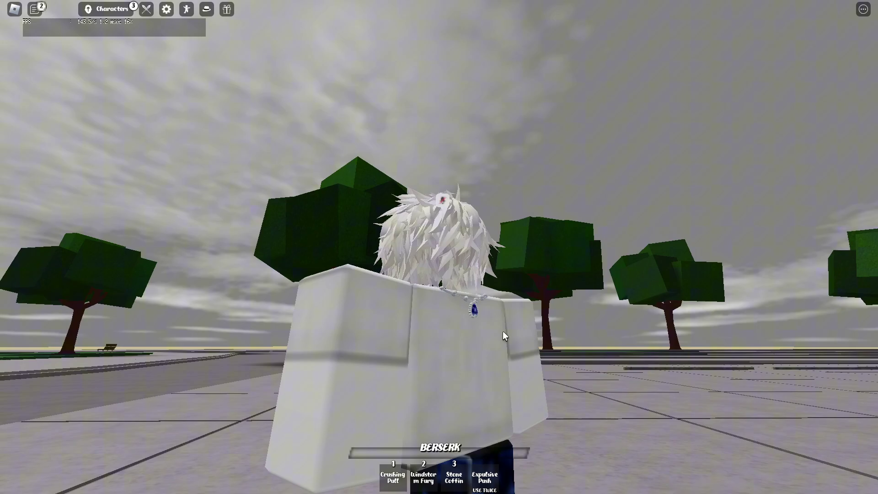
pyautogui.press('w')
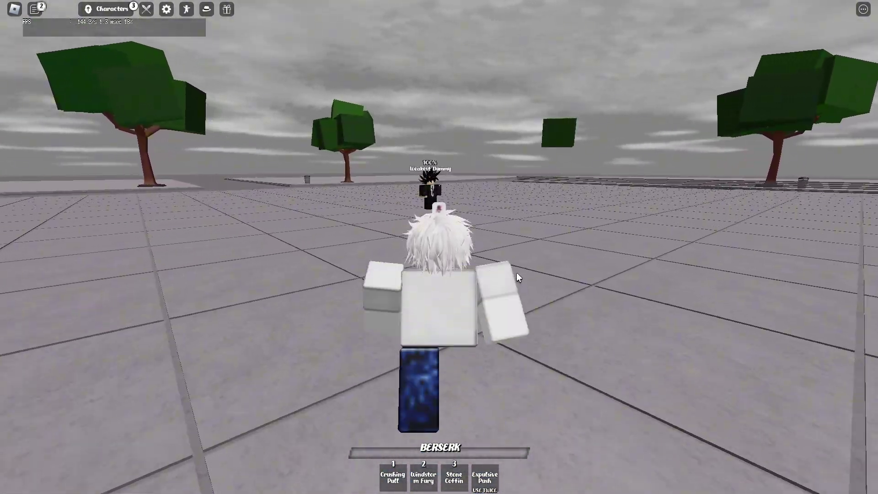
pyautogui.press('d')
pyautogui.press('w')
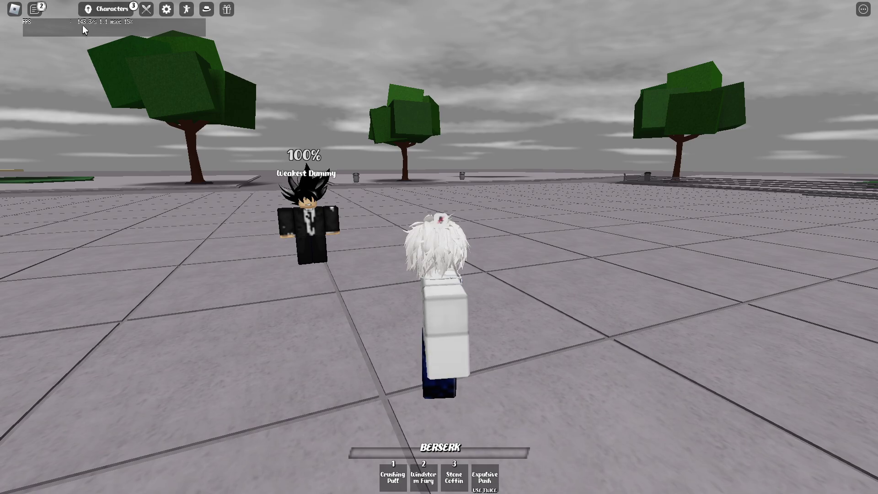
pyautogui.press('s')
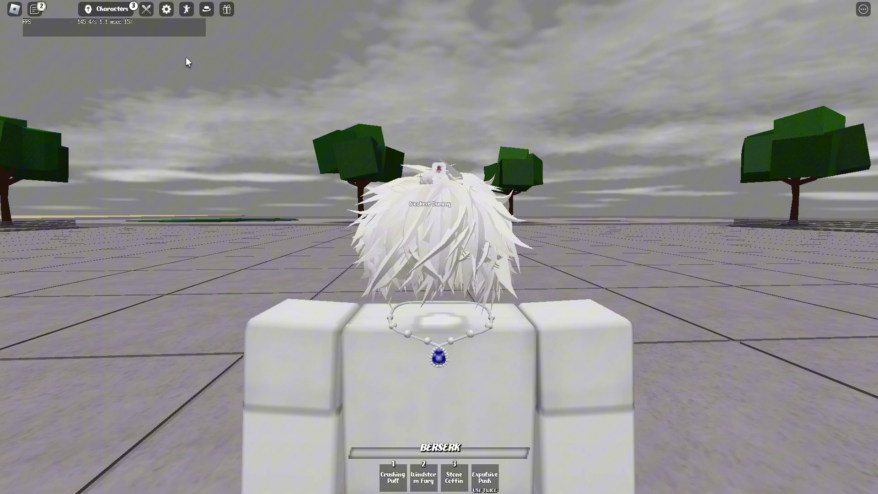
pyautogui.press('Escape')
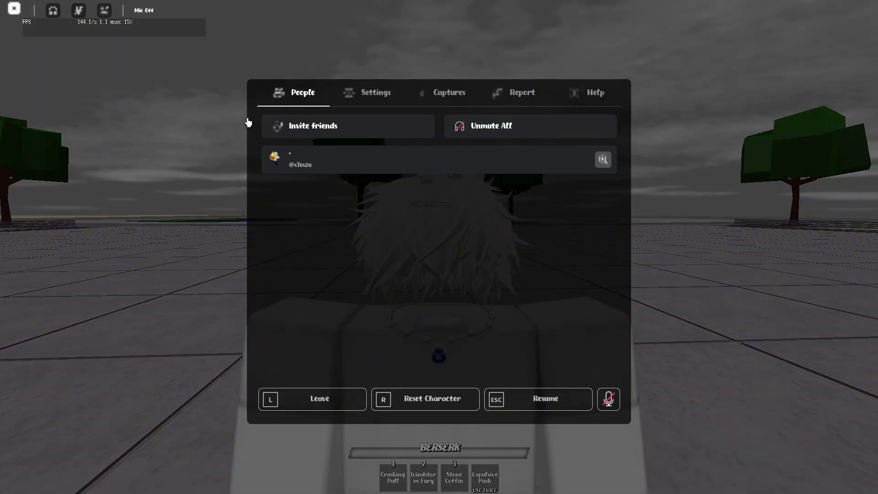
pyautogui.press('Escape')
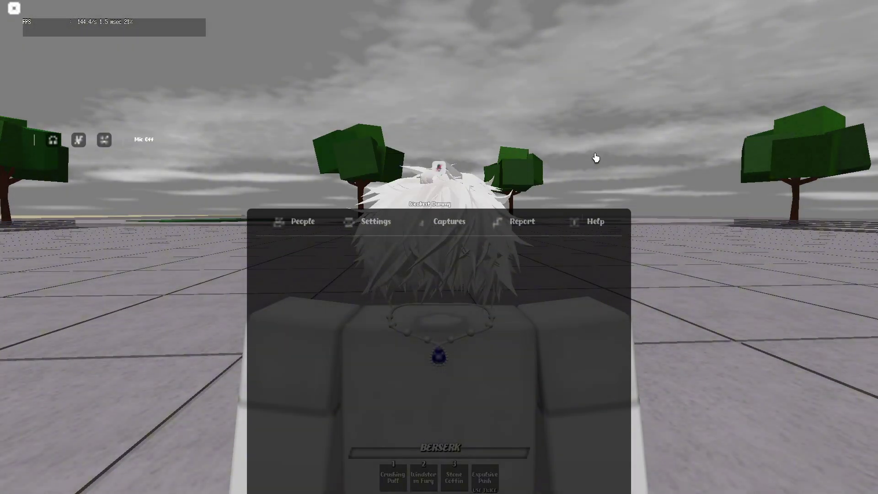
pyautogui.scroll(3, 662, 210)
pyautogui.press('w')
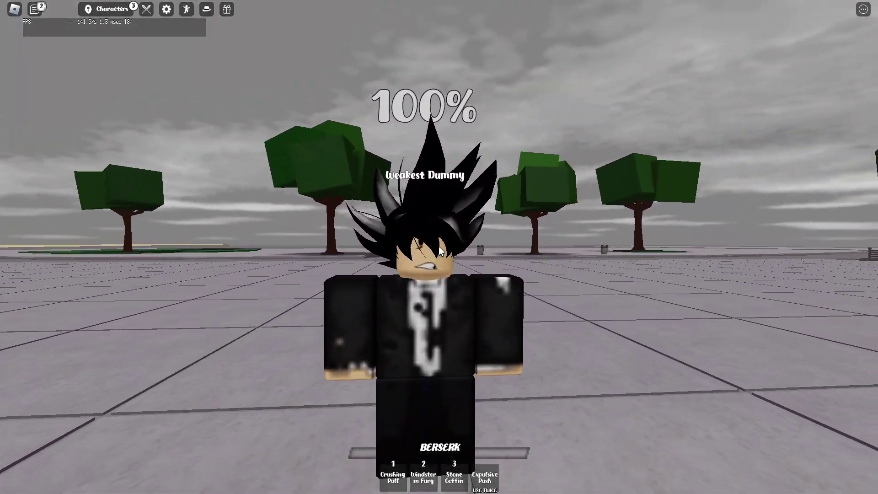
# - Circle the Weakest Dummy in first-person view, pull back to third person, and strike it with basic attacks
pyautogui.press('a')
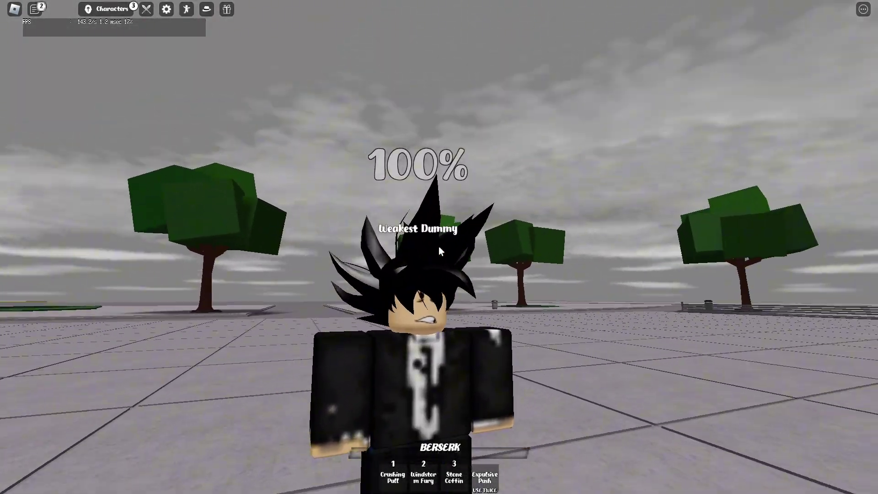
pyautogui.press('w')
pyautogui.press('s')
pyautogui.press('d')
pyautogui.scroll(-3, 438, 246)
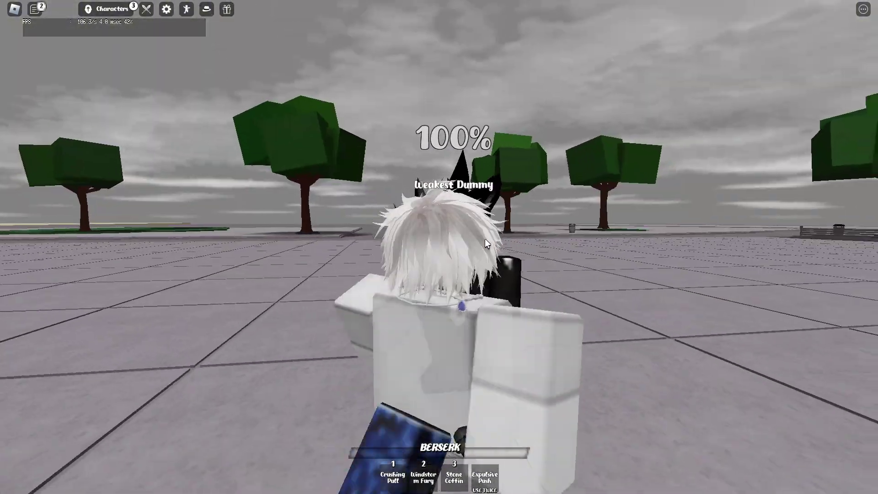
pyautogui.click(485, 238)
pyautogui.click(484, 238)
pyautogui.click(485, 238)
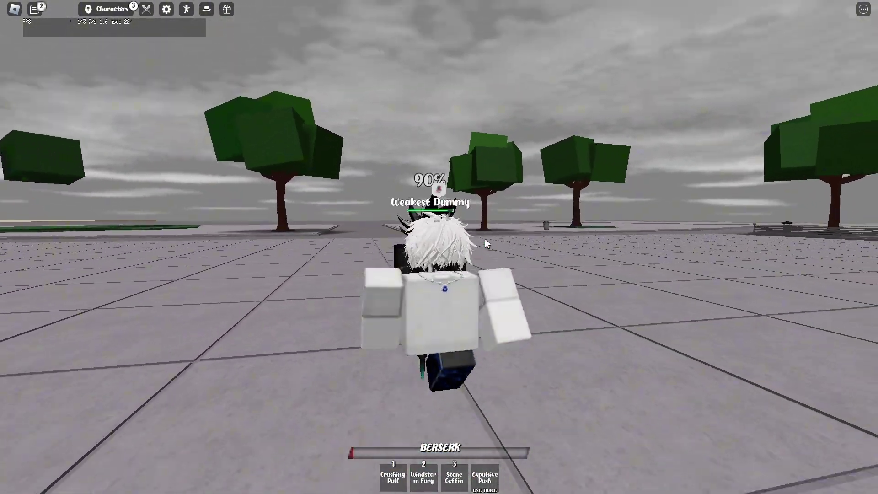
# - Run past the Weakest Dummy, use Expulsive Push across the open plaza, and head back towards the dummy
pyautogui.press('d')
pyautogui.scroll(-3, 485, 237)
pyautogui.press('w')
pyautogui.click(485, 238)
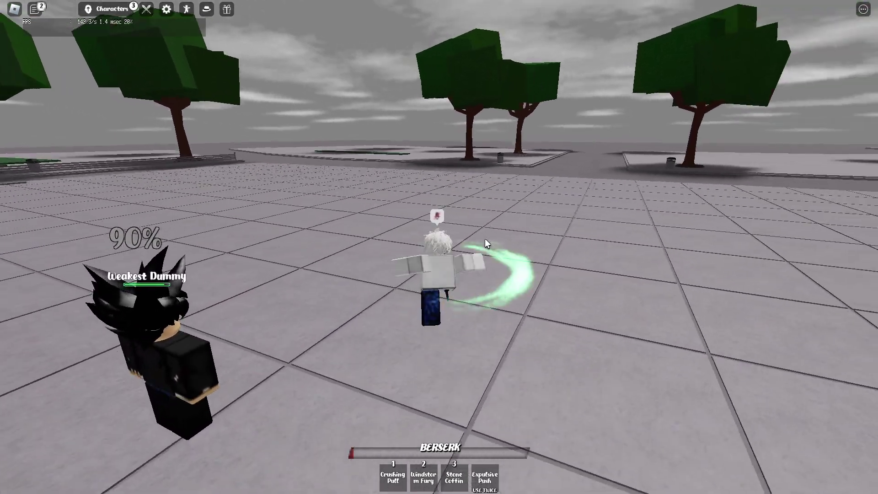
pyautogui.press('4')
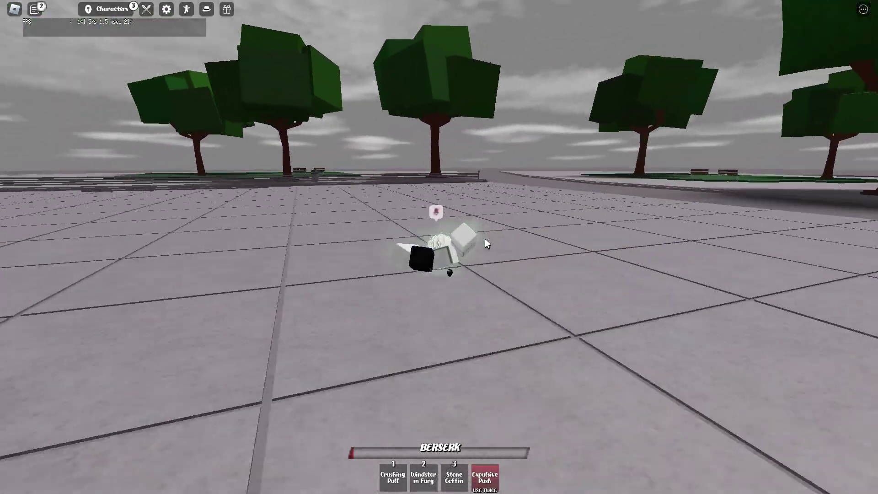
pyautogui.press('w')
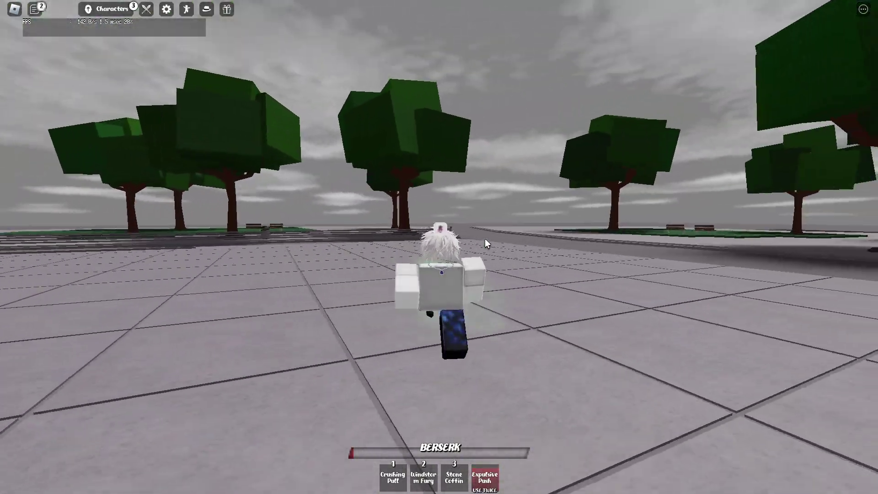
pyautogui.scroll(3, 484, 238)
pyautogui.press('w')
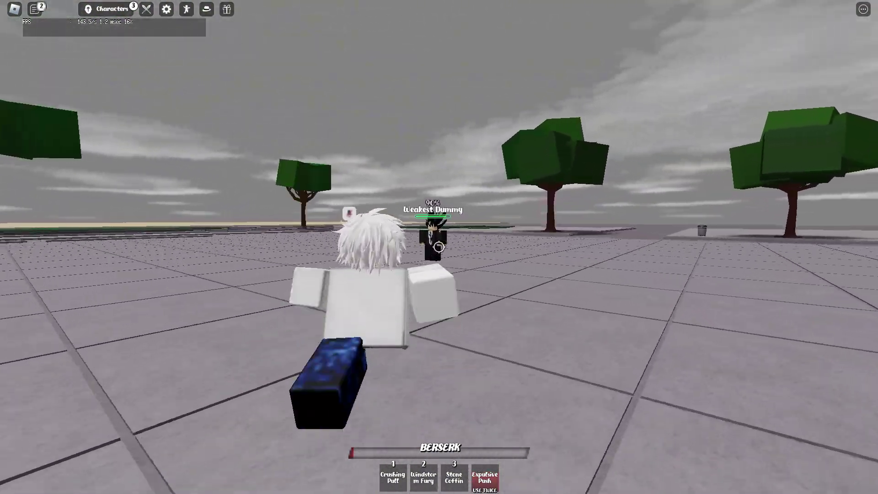
# - Use Crushing Pull, Windstorm Fury and Stone Coffin on the Weakest Dummy to check the frame rate during ability effects
pyautogui.press('1')
pyautogui.press('2')
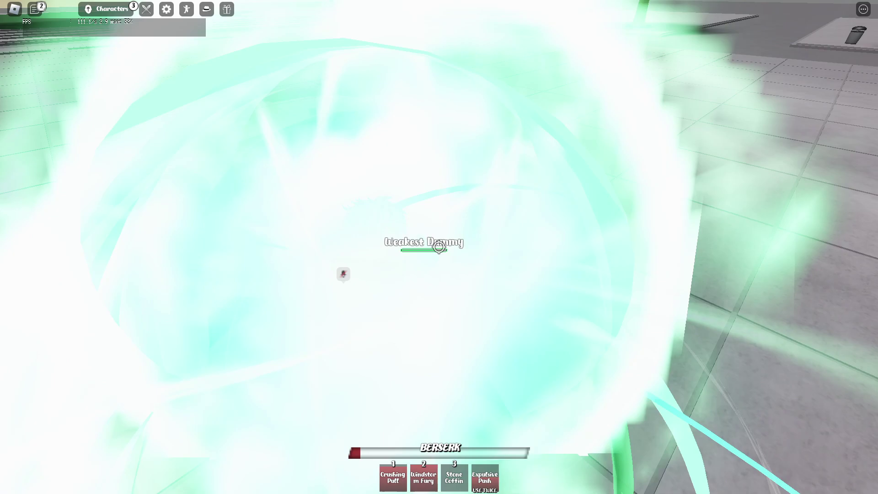
pyautogui.scroll(2, 438, 247)
pyautogui.press('w')
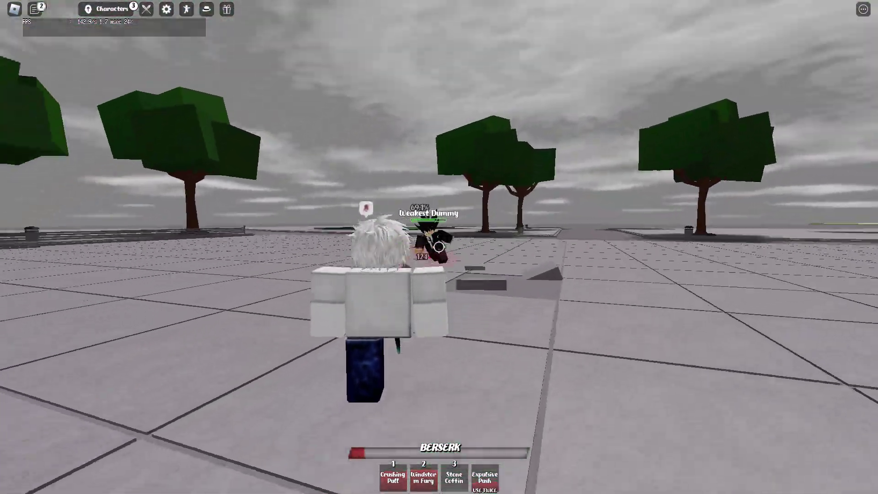
pyautogui.press('3')
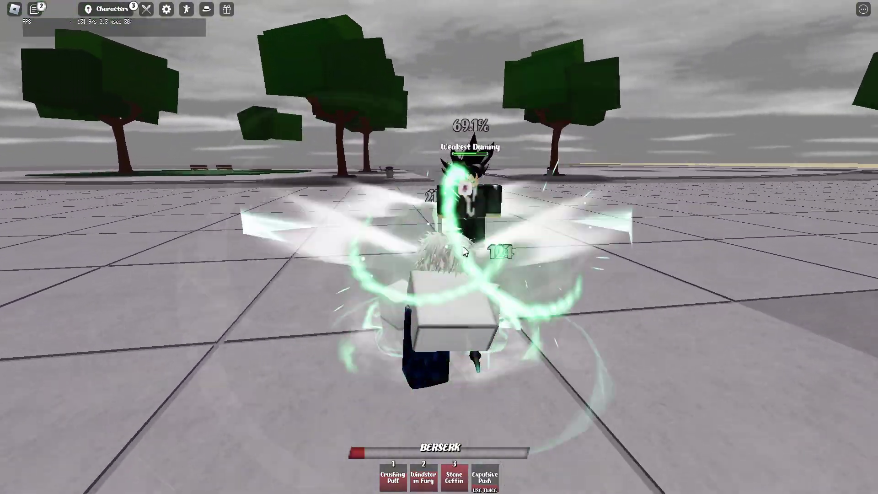
pyautogui.scroll(-2, 470, 245)
pyautogui.press('w')
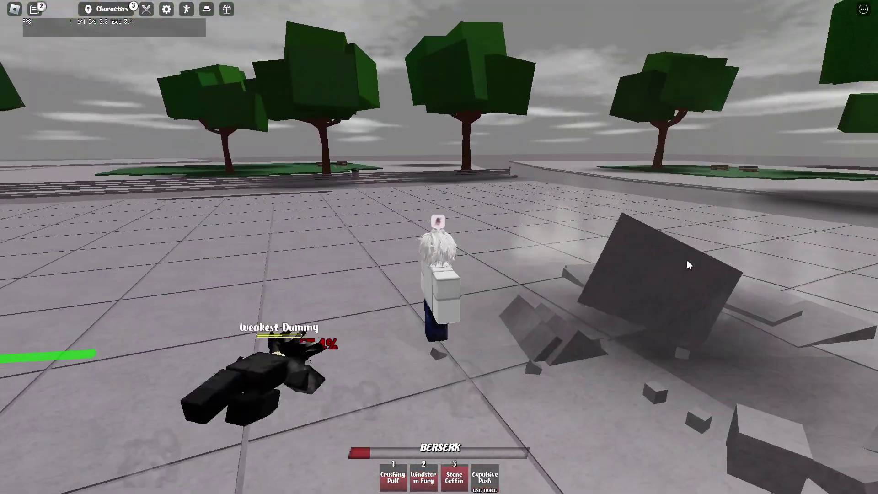
# - Run around the plaza away from the dummy to examine the FPS counter and the simplified scenery
pyautogui.press('s')
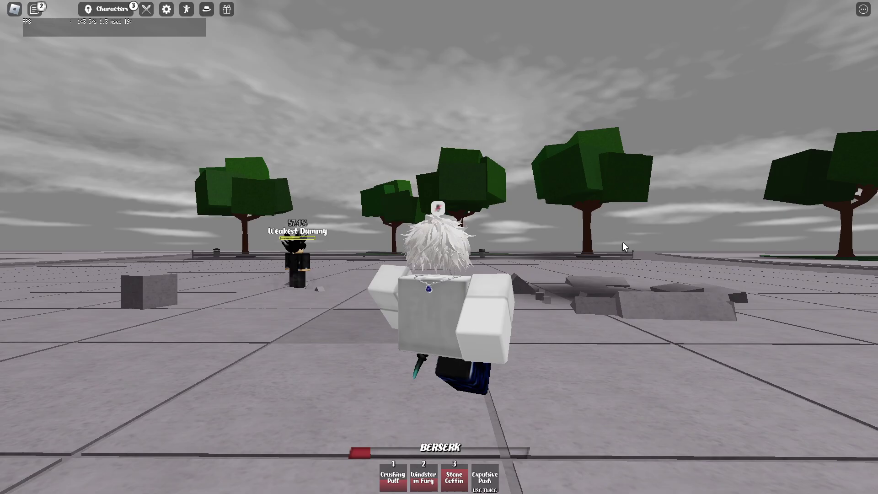
pyautogui.press('a')
pyautogui.press('s')
pyautogui.press('d')
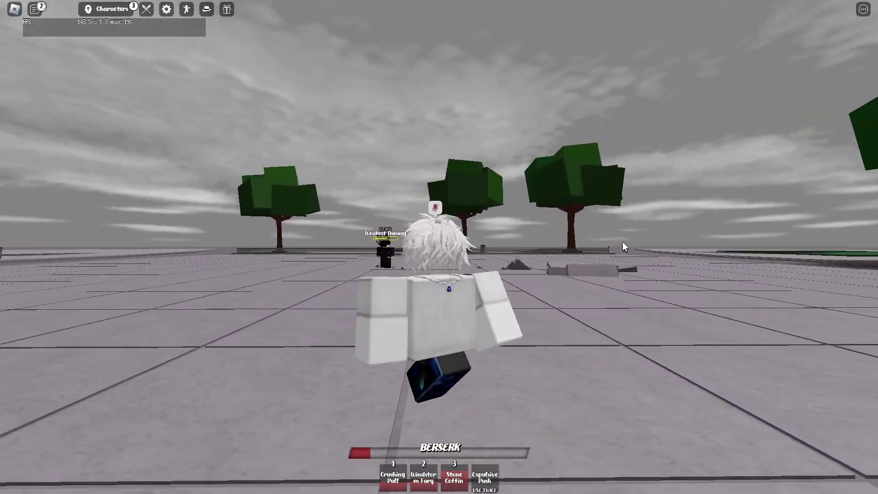
pyautogui.press('d')
pyautogui.press('shift')
pyautogui.press('w')
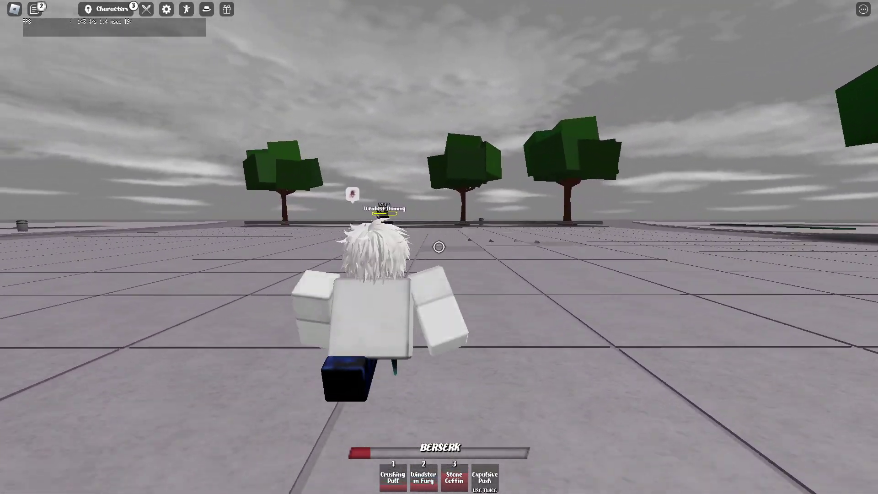
pyautogui.press('shift')
pyautogui.press('w')
pyautogui.rightClick(534, 257)
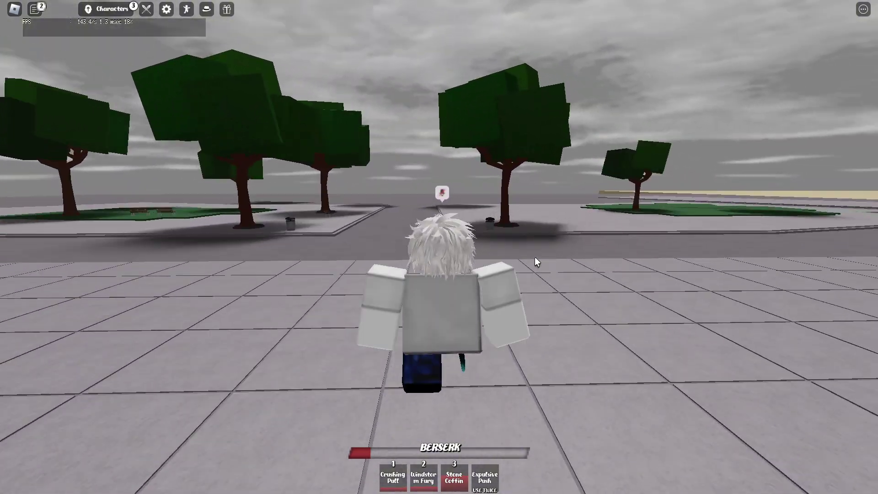
pyautogui.press('w')
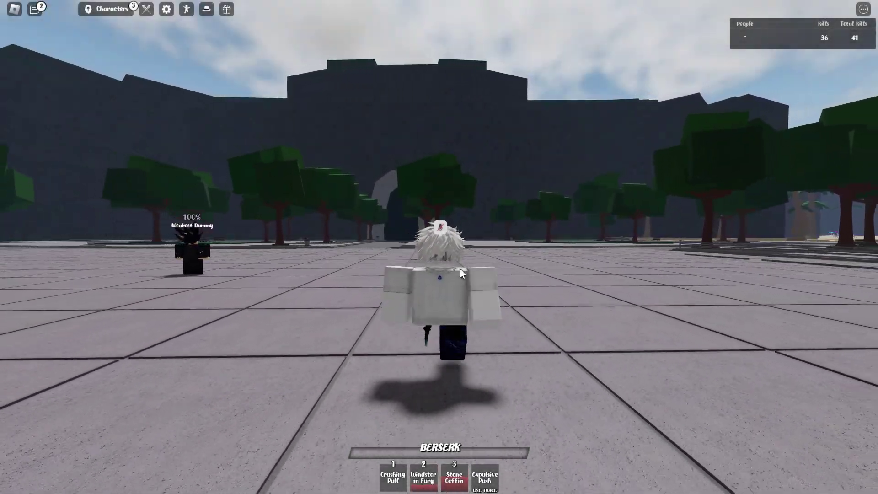
# - Run around the map with the blue sky and cliffs to examine its shadows, scenery and character textures
pyautogui.press('w')
pyautogui.scroll(2, 460, 270)
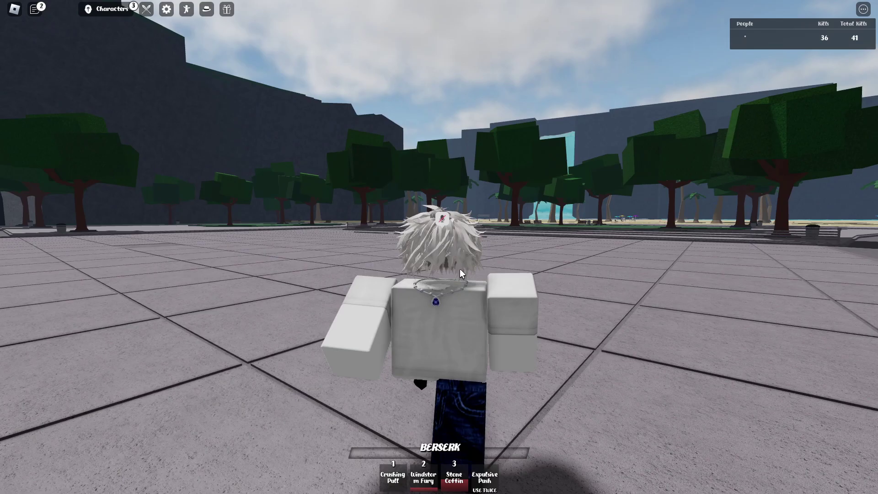
pyautogui.press('a')
pyautogui.press('w')
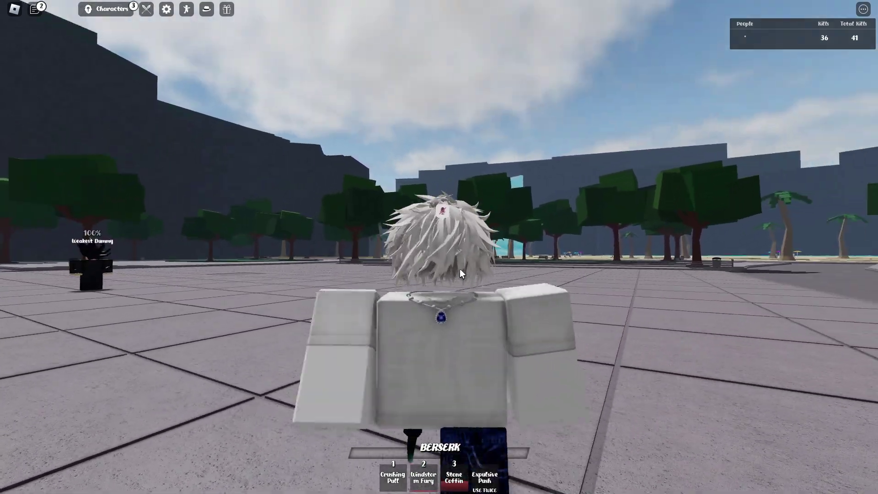
pyautogui.press('w')
pyautogui.scroll(-3, 459, 268)
pyautogui.scroll(3, 480, 256)
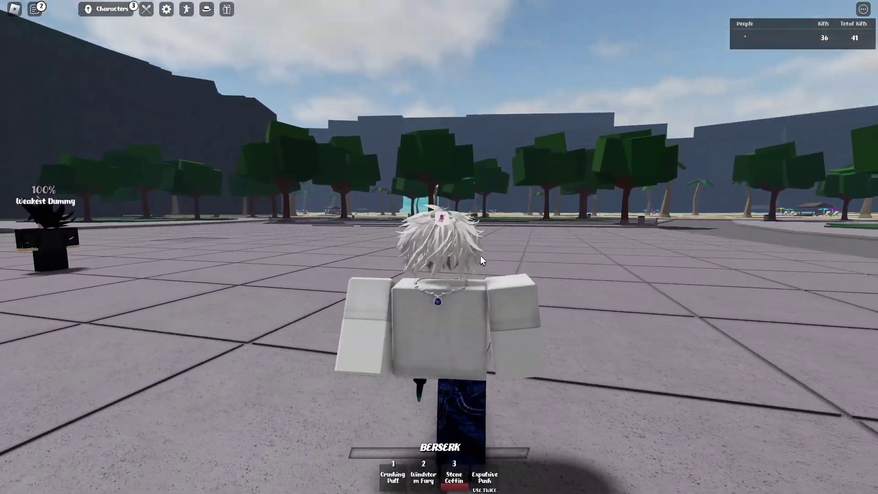
pyautogui.scroll(-1, 481, 256)
pyautogui.press('s')
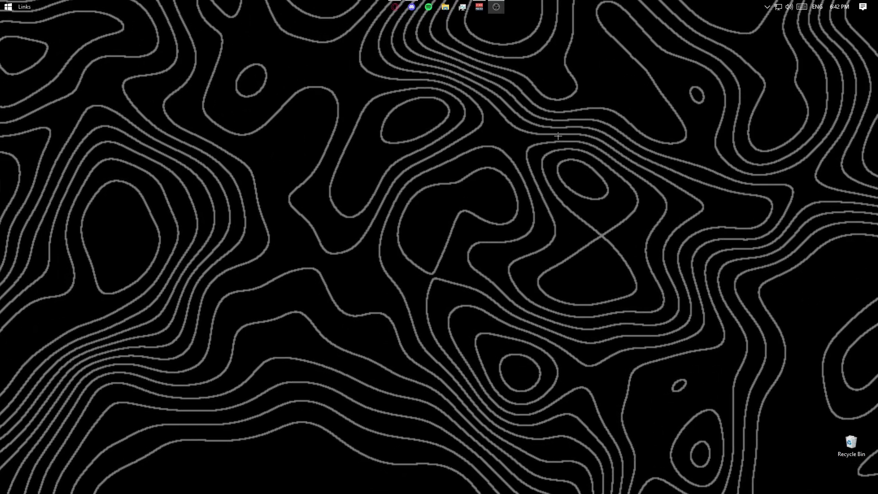
# - Search Windows for "game mode", open the Game Mode settings, and check the Game Bar and Captures pages
pyautogui.press('super')
pyautogui.write('gamoe mode')
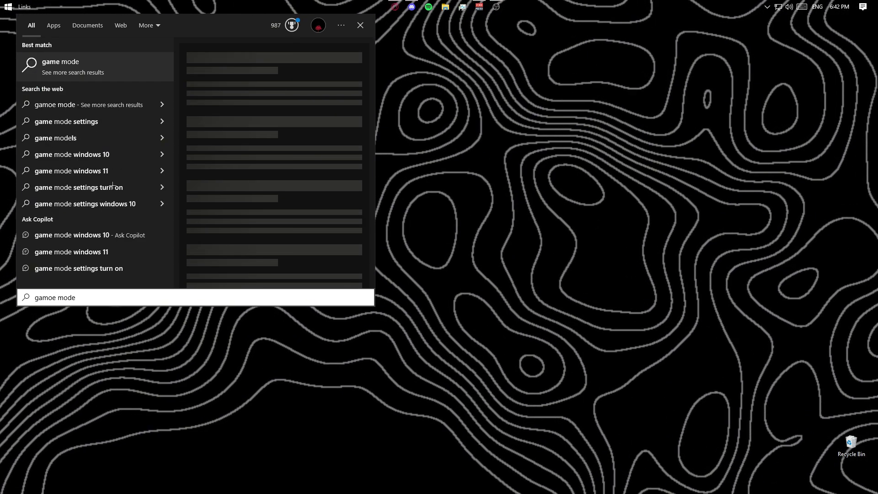
pyautogui.click(50, 298)
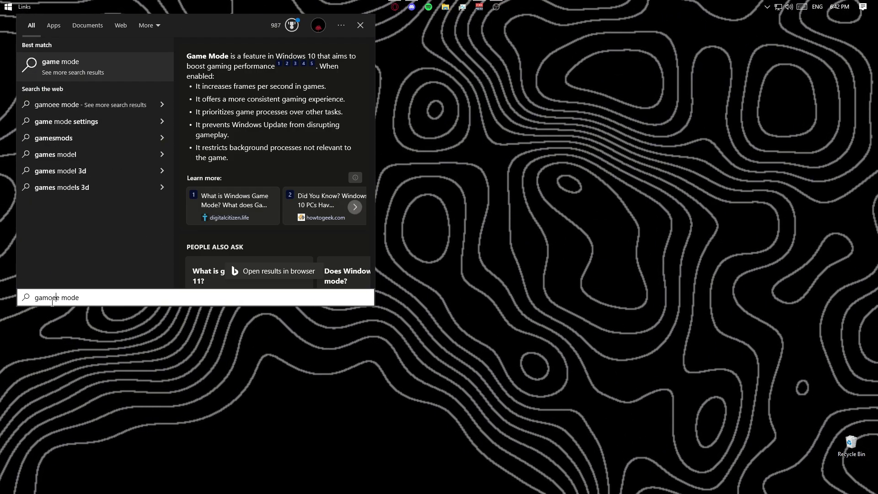
pyautogui.press('BackSpace')
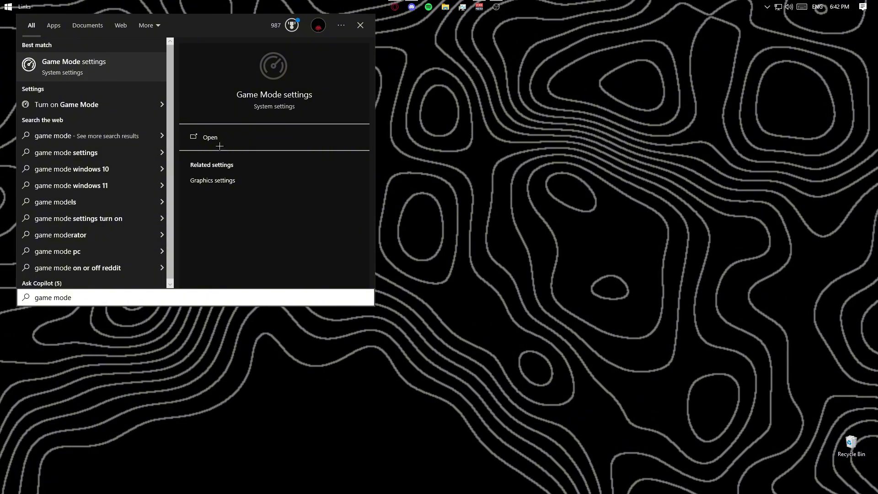
pyautogui.click(219, 146)
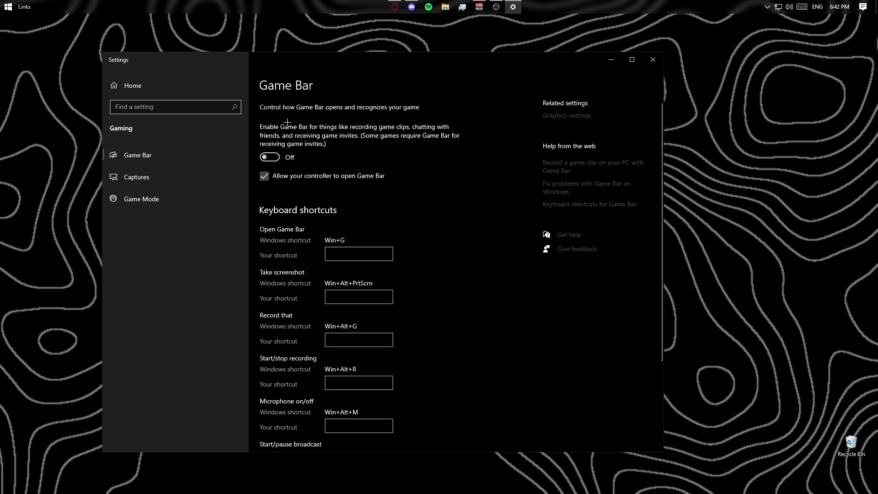
pyautogui.click(149, 177)
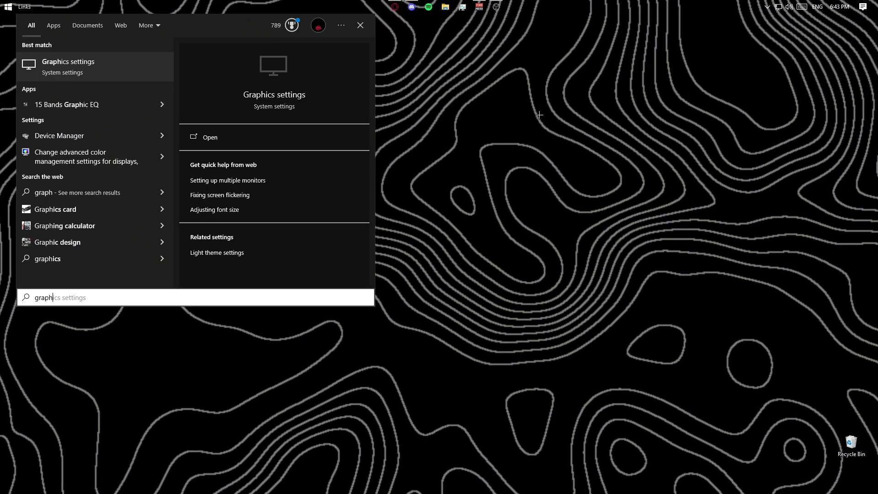
# - Open the Windows Graphics settings, check the Hardware-accelerated GPU scheduling option, and close the window
pyautogui.write('h')
pyautogui.press('Return')
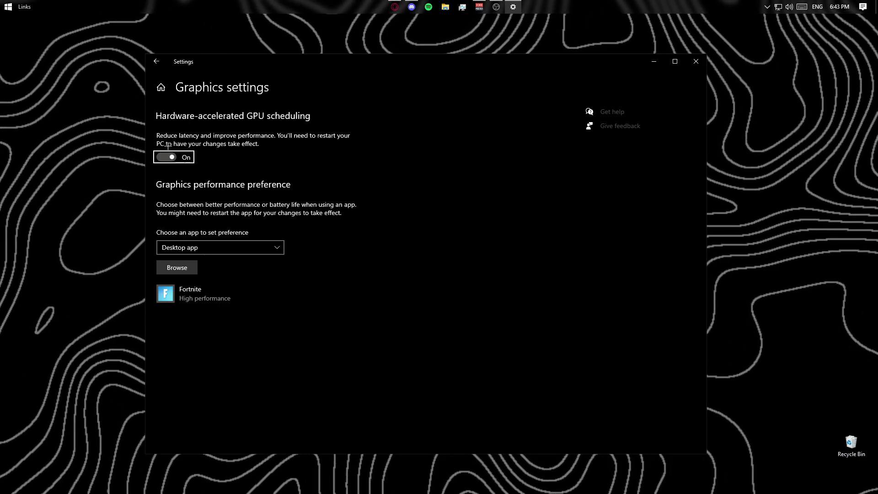
pyautogui.click(701, 59)
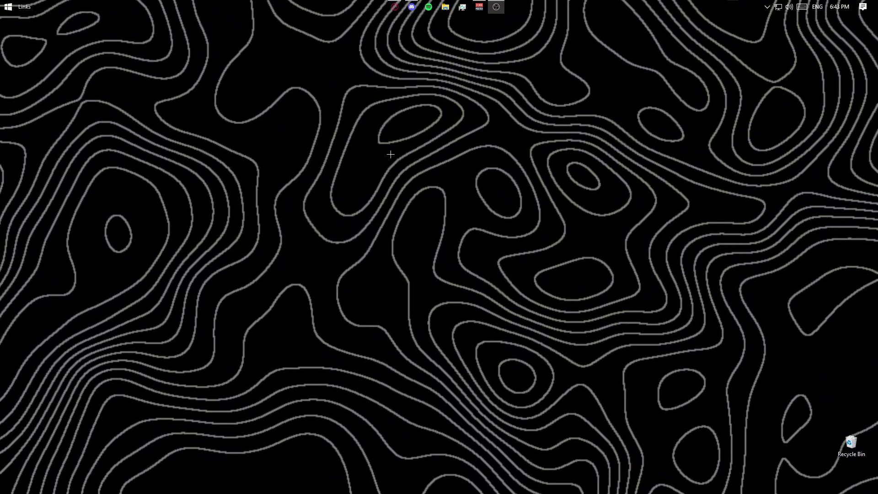
# - Open Disk Cleanup for the C: drive, review the files selected for deletion, and start cleaning up system files
pyautogui.press('super')
pyautogui.write('disk')
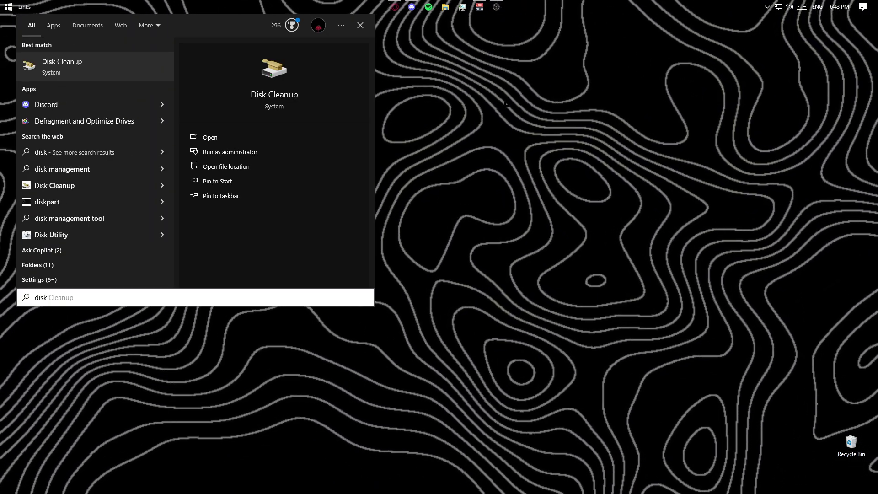
pyautogui.press('Return')
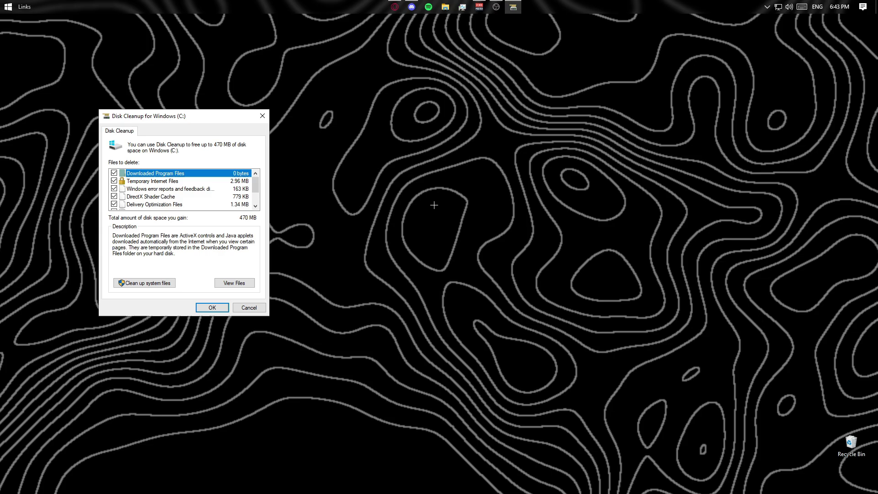
pyautogui.moveTo(212, 120); pyautogui.dragTo(464, 149)
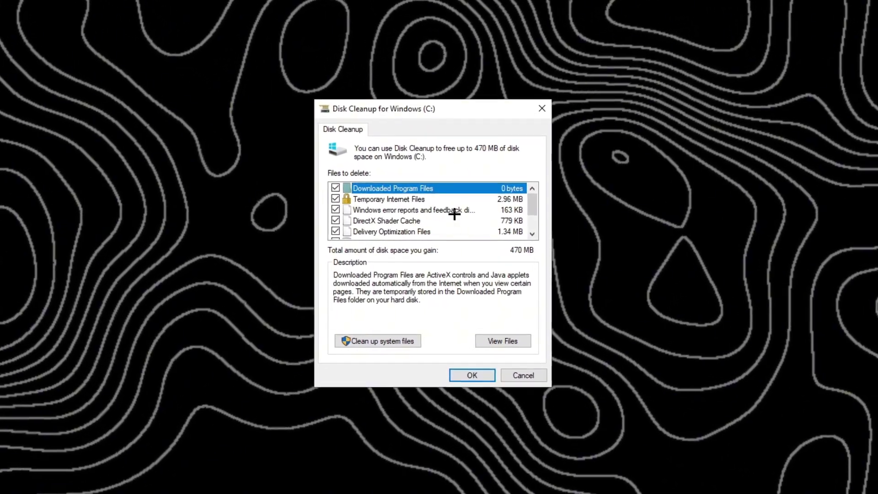
pyautogui.scroll(-1, 454, 221)
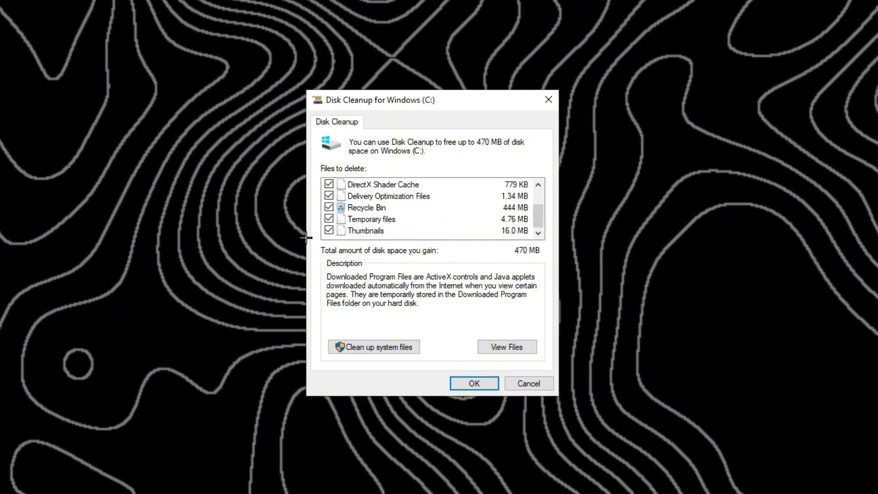
pyautogui.click(364, 346)
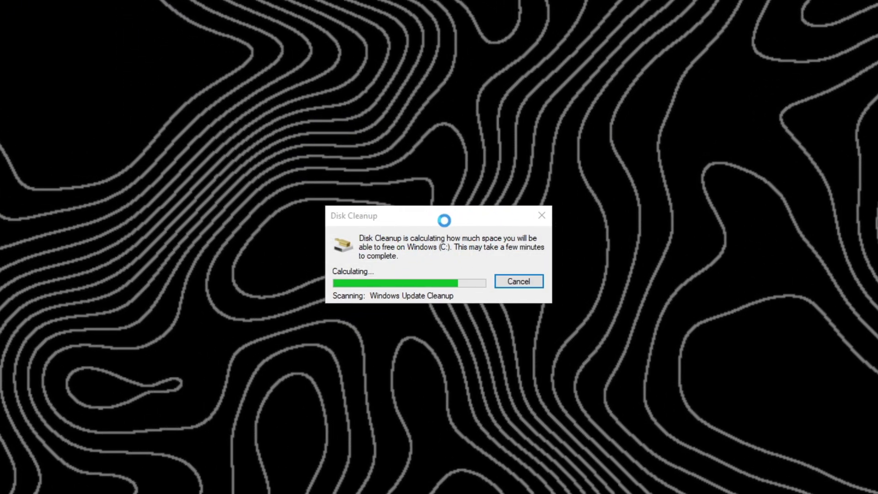
pyautogui.moveTo(419, 219)
pyautogui.mouseDown()
pyautogui.moveTo(433, 224)
pyautogui.moveTo(418, 204)
pyautogui.moveTo(419, 224)
pyautogui.mouseUp()
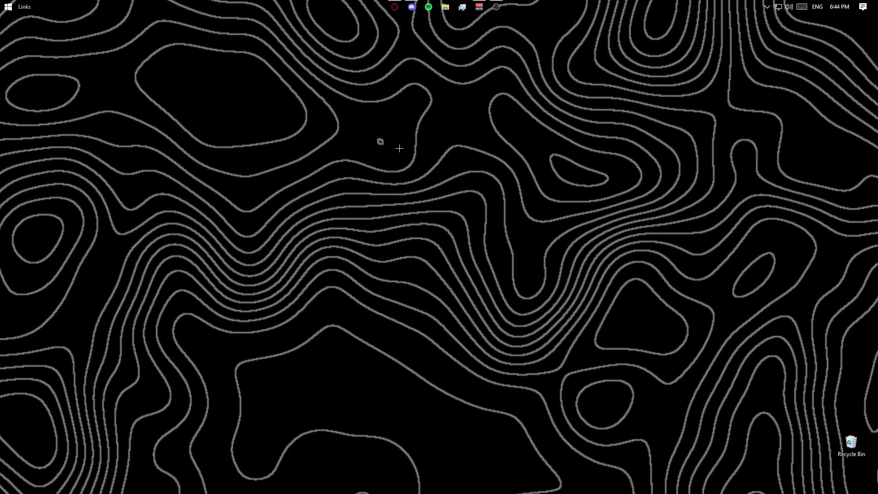
# - Search Windows for "app", open the appearance and performance options, and review the custom Visual Effects settings
pyautogui.press('super')
pyautogui.write('a[[')
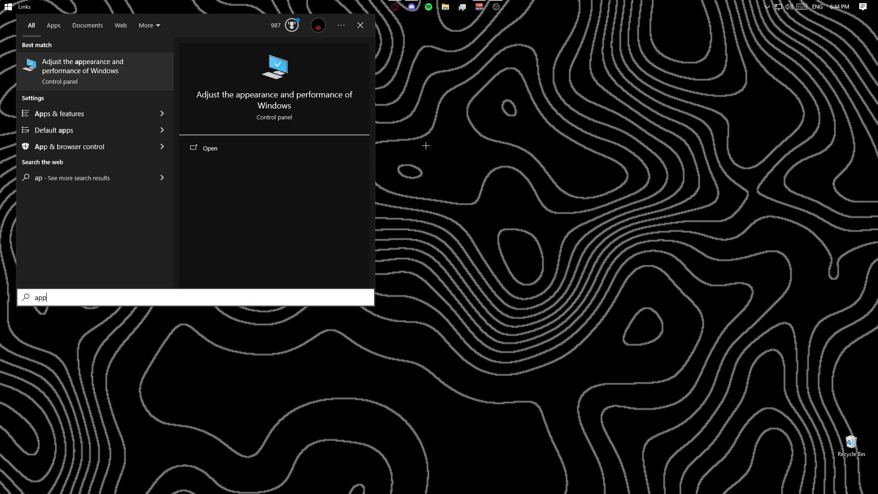
pyautogui.press('Return')
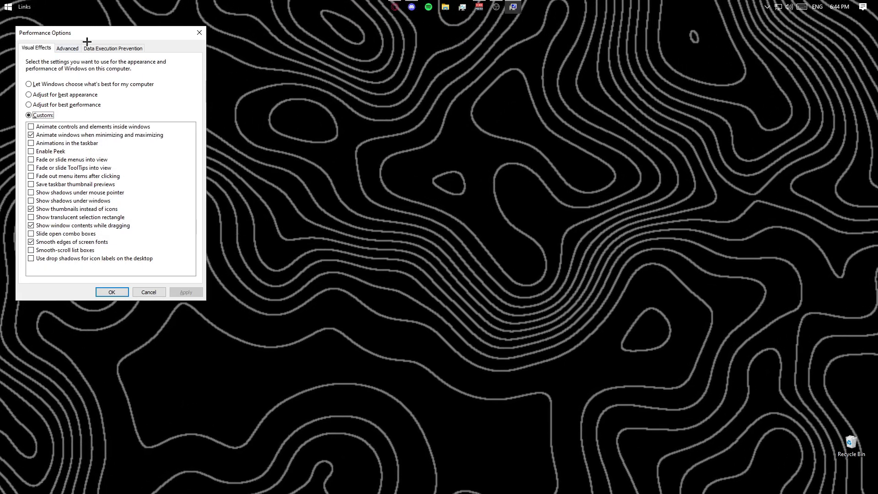
pyautogui.moveTo(94, 35); pyautogui.dragTo(427, 114)
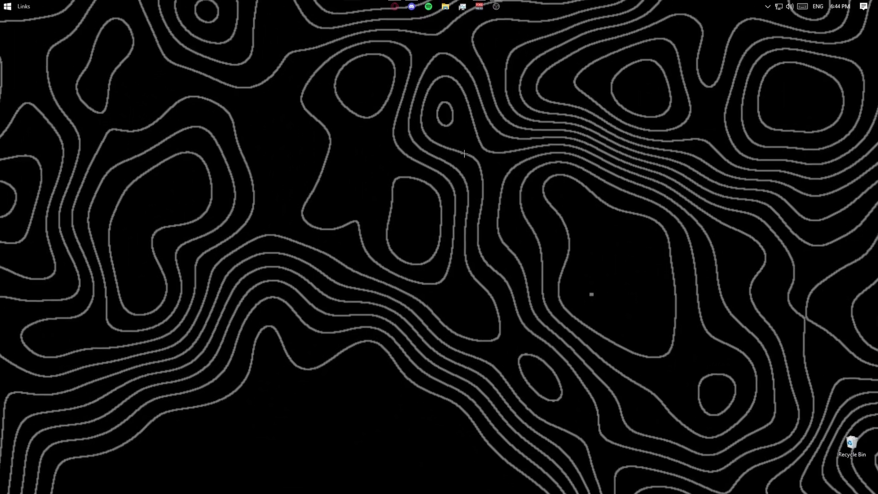
# - Search Windows for "power s", open the Edit power plan page, and open its advanced power settings
pyautogui.press('super')
pyautogui.write('power s')
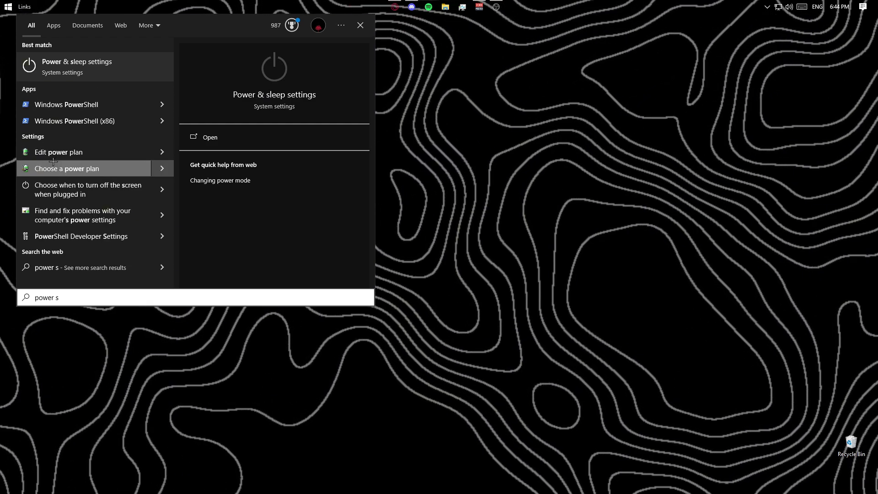
pyautogui.click(87, 155)
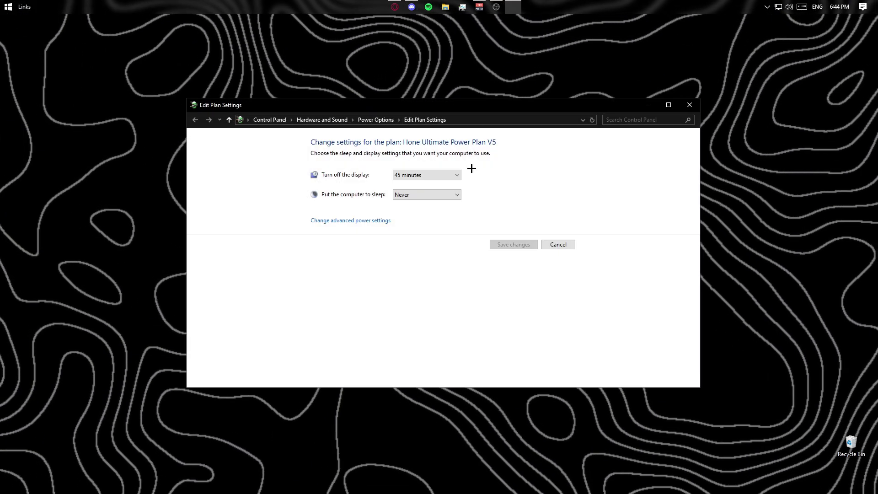
pyautogui.click(349, 220)
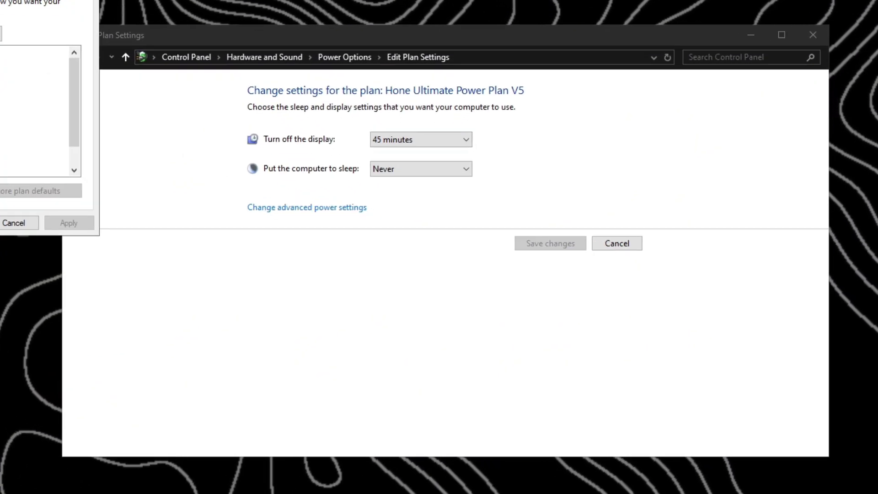
# - Check the plans offered in the advanced power settings, review the Power Options plan overview, and close the window
pyautogui.moveTo(0, 0); pyautogui.dragTo(192, 65)
pyautogui.click(159, 147)
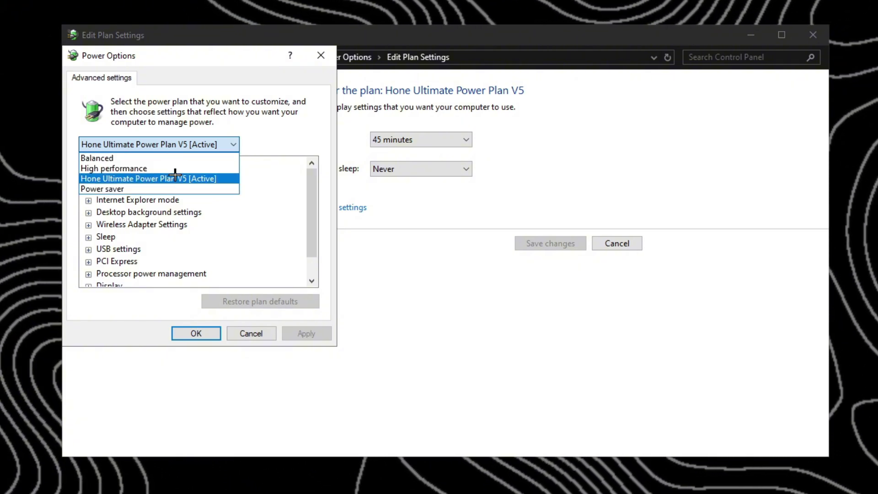
pyautogui.click(289, 113)
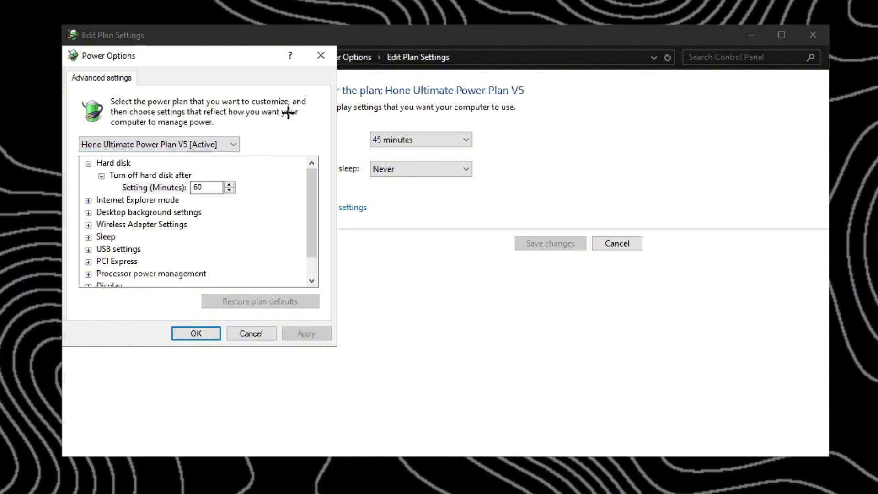
pyautogui.click(321, 57)
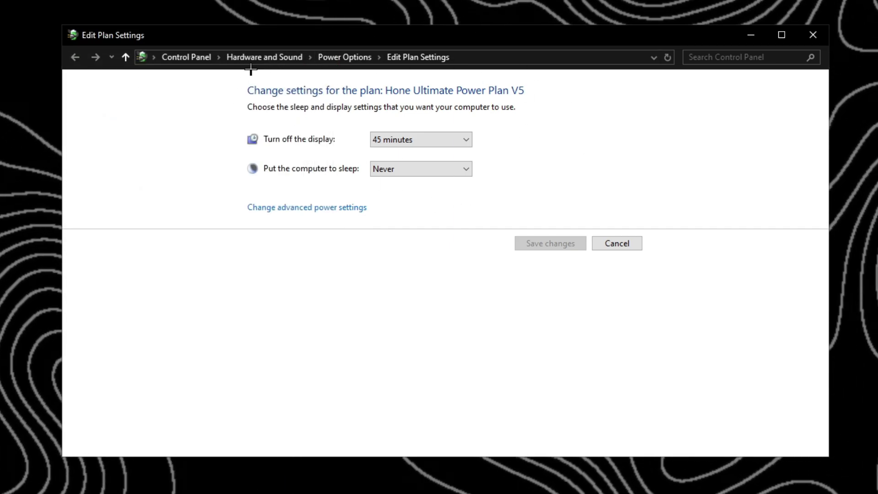
pyautogui.click(340, 58)
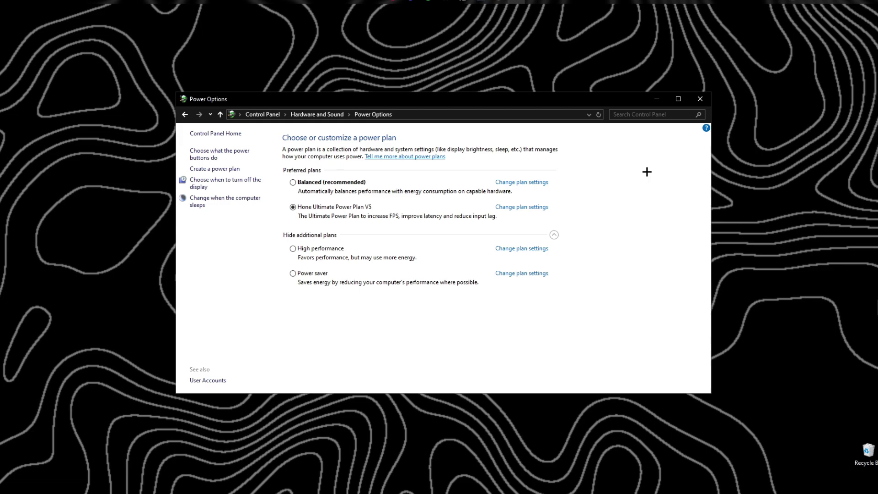
pyautogui.click(686, 105)
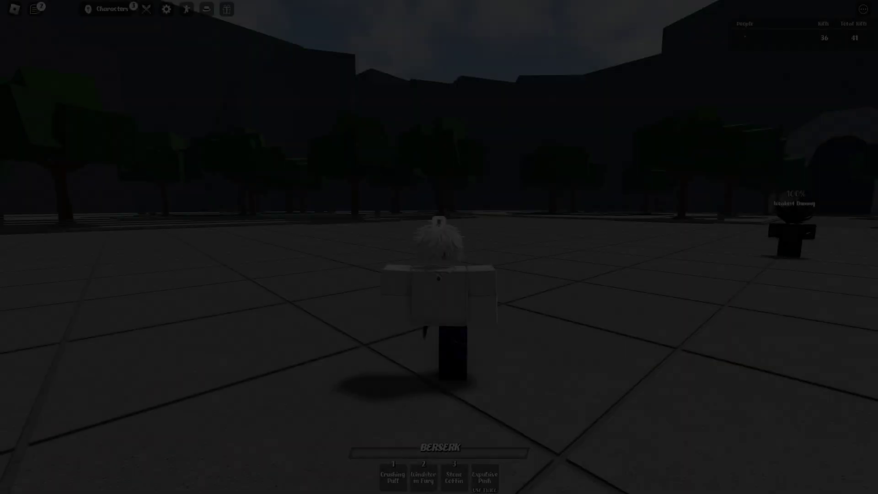
# - Run and jump around the tiled plaza near the Weakest Dummy to examine how the game performs and looks
pyautogui.press('w')
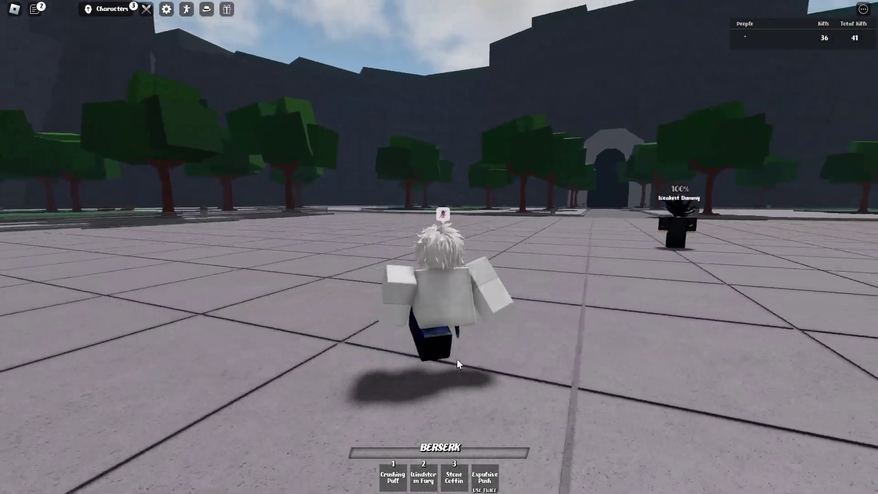
pyautogui.press('3')
pyautogui.press('w')
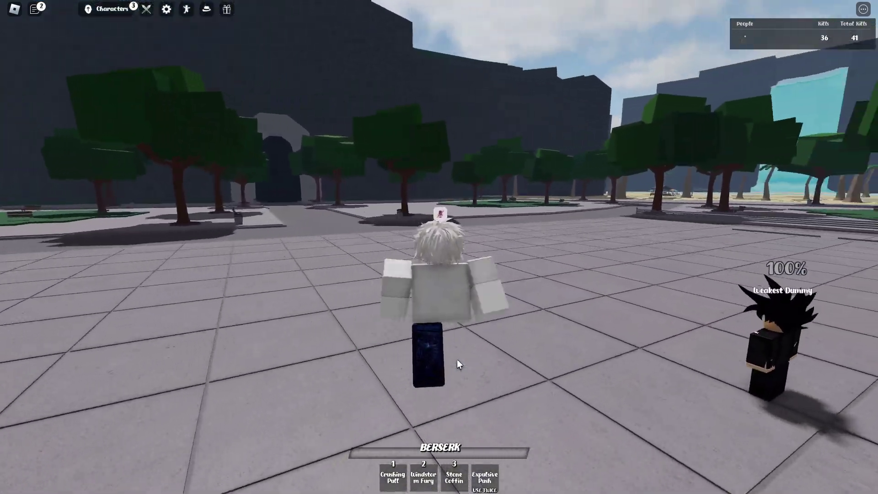
pyautogui.press('w')
pyautogui.press('space')
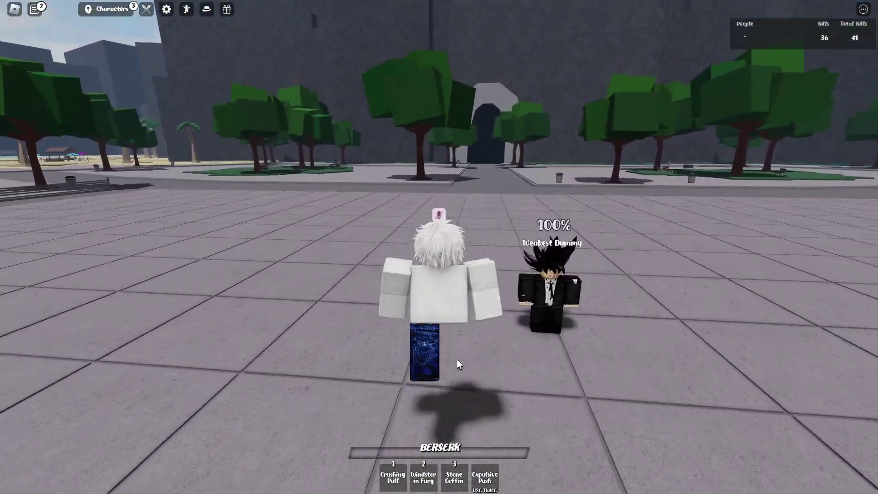
pyautogui.press('space')
pyautogui.press('w')
pyautogui.press('s')
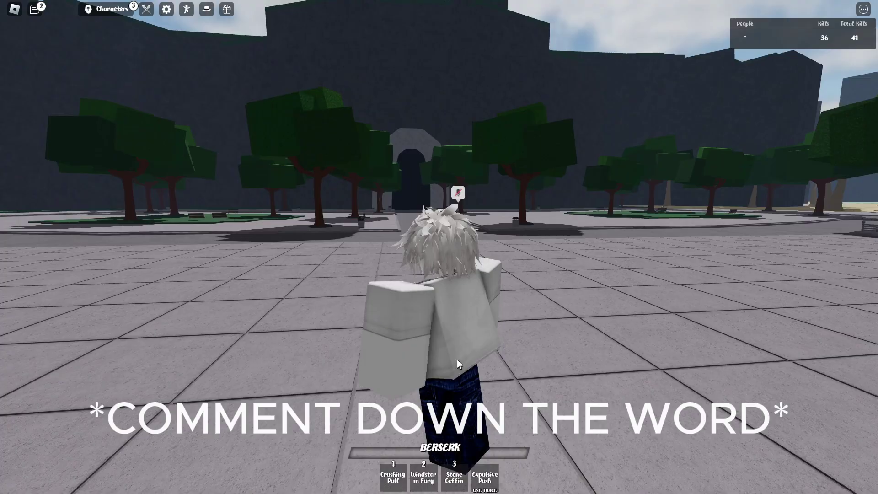
pyautogui.press('s')
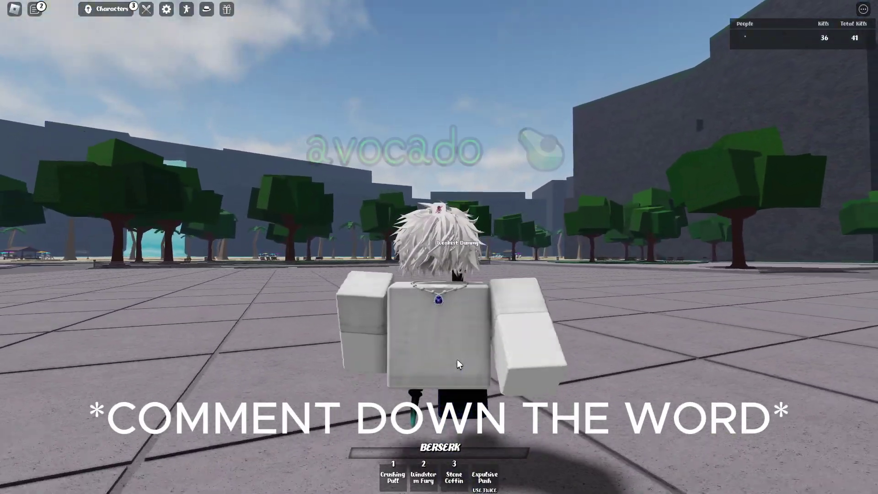
pyautogui.press('w')
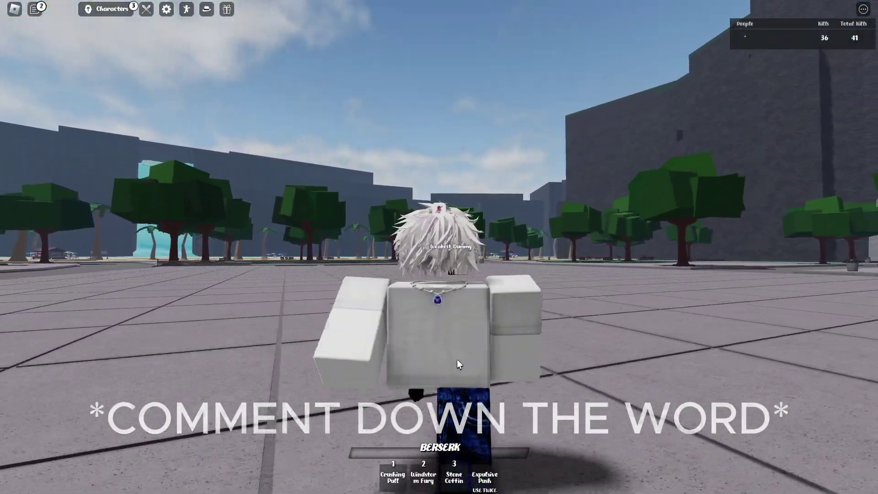
pyautogui.press('s')
pyautogui.press('w')
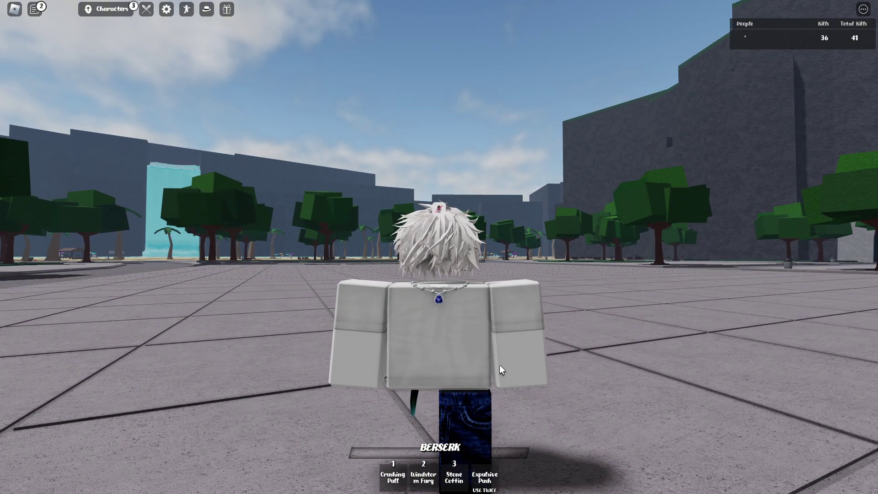
pyautogui.press('w')
pyautogui.press('w')
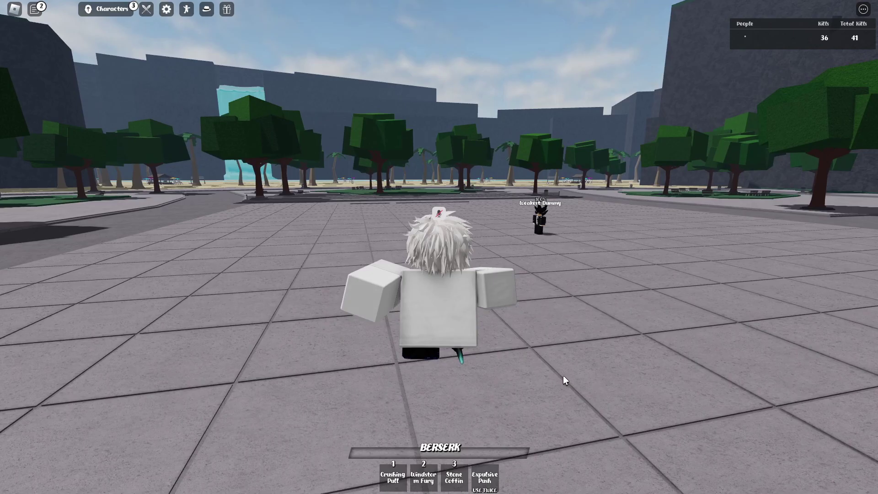
pyautogui.press('w')
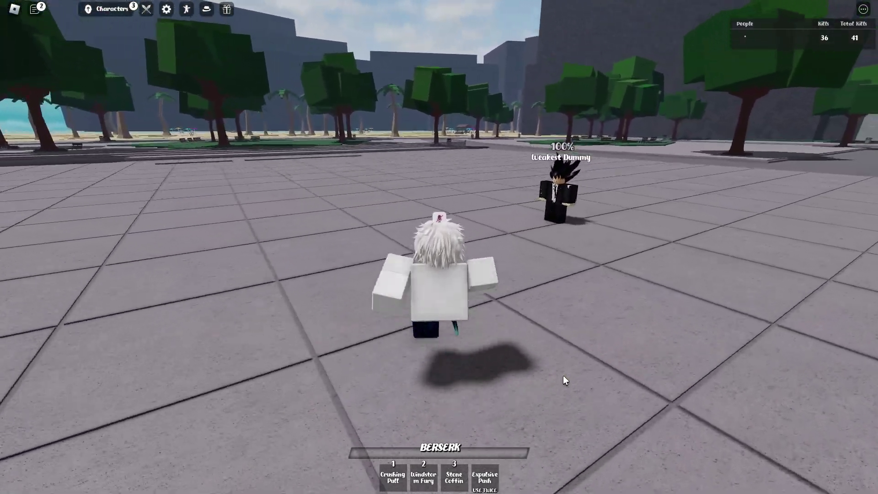
pyautogui.press('w')
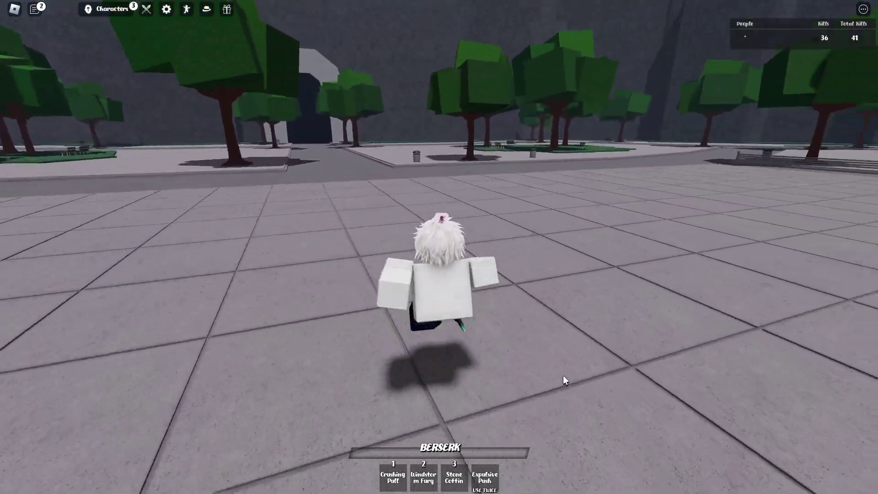
pyautogui.press('s')
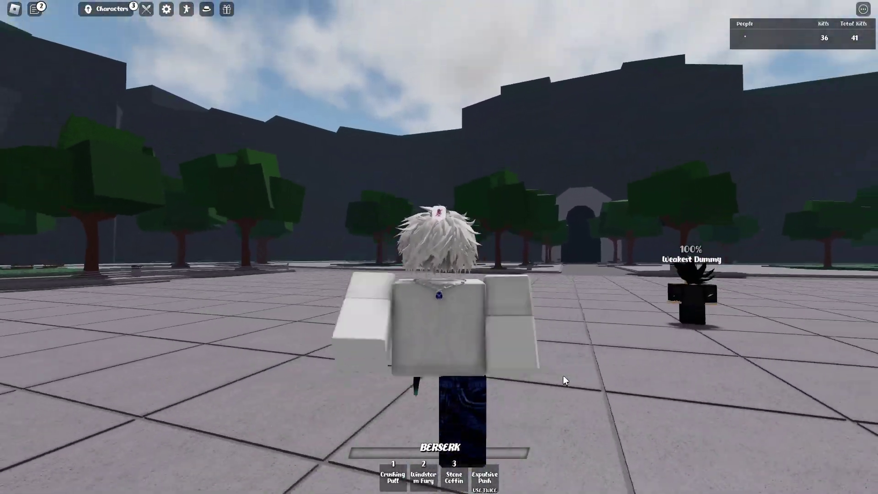